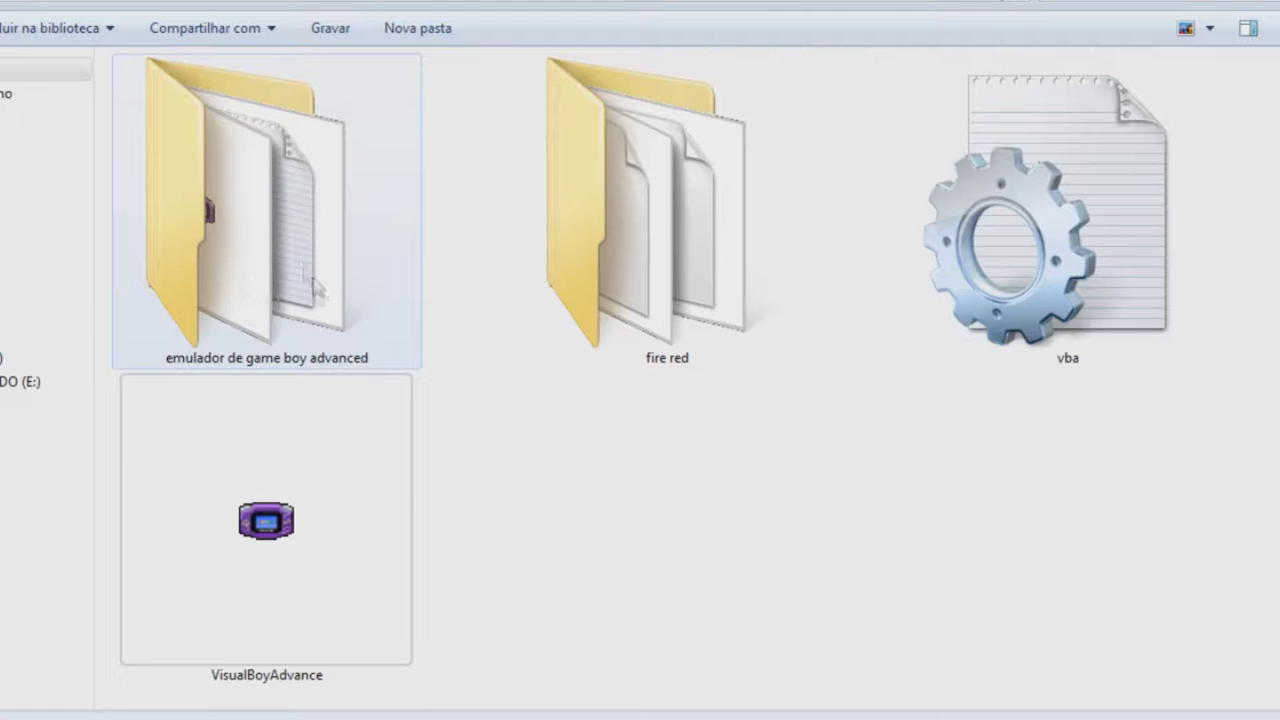
Look through the contents of the "emulador de game boy advanced" and "fire red" folders.
double_click(229, 257)
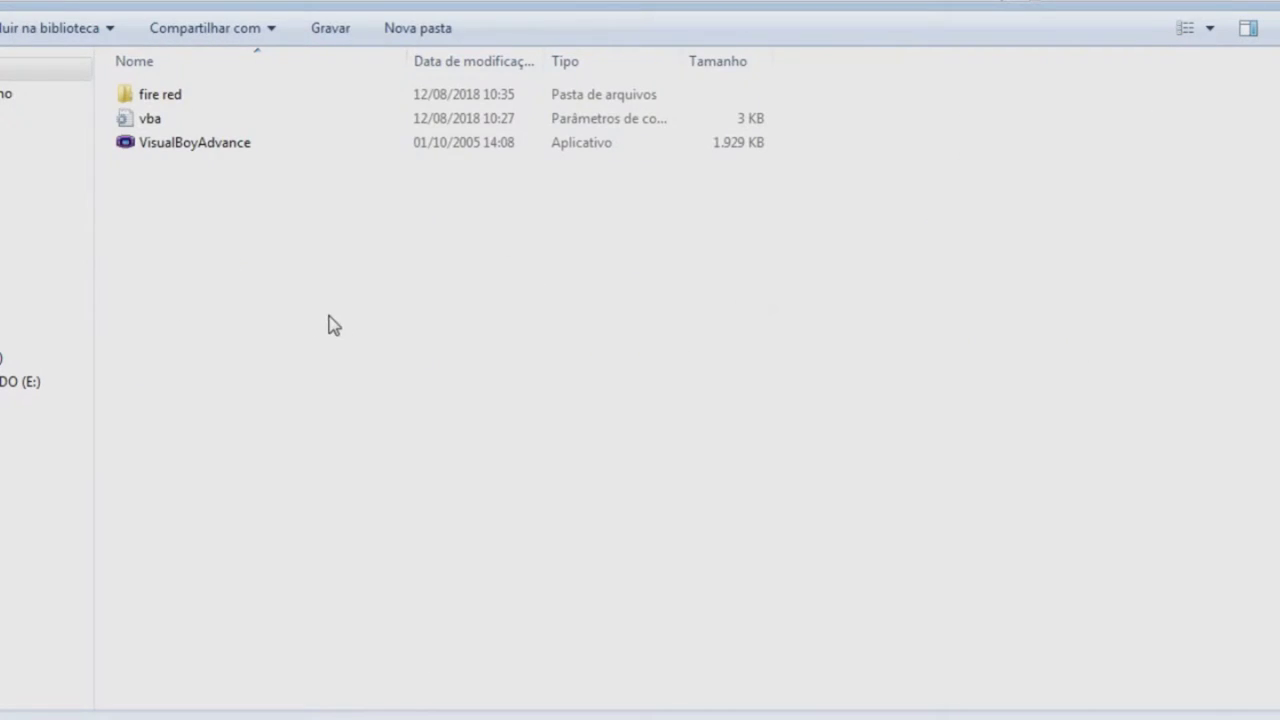
key("BackSpace")
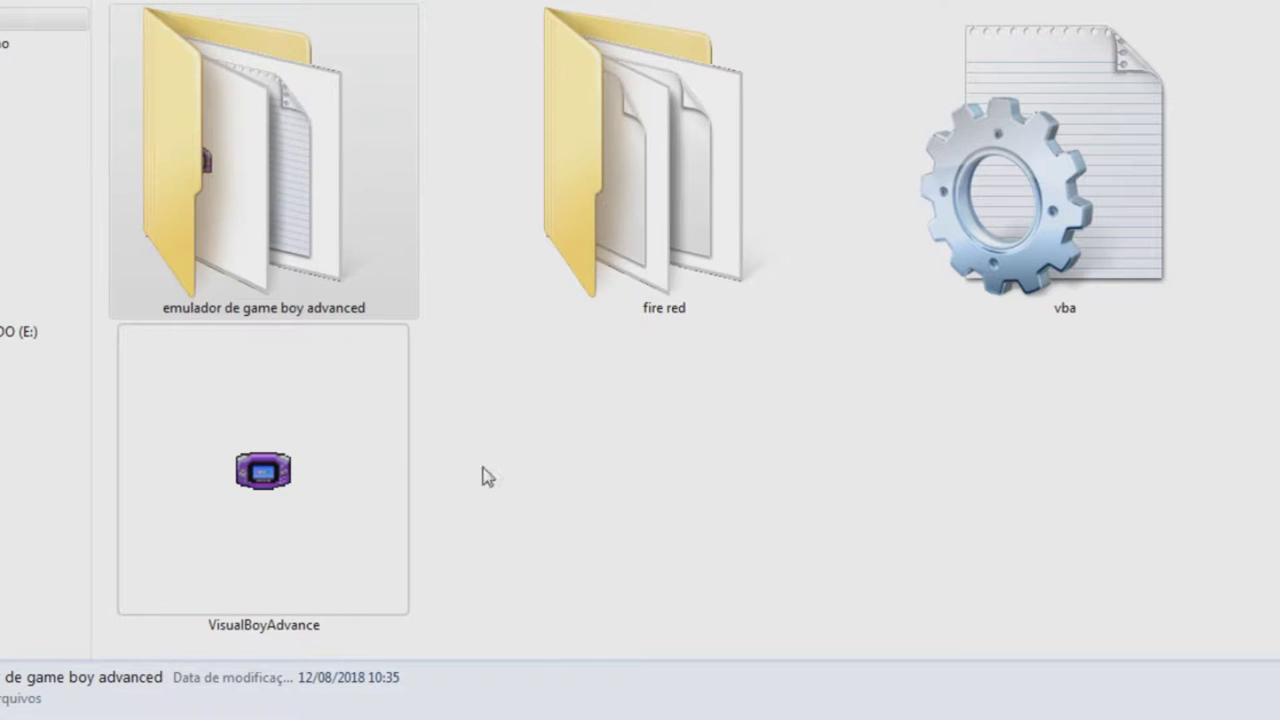
double_click(706, 262)
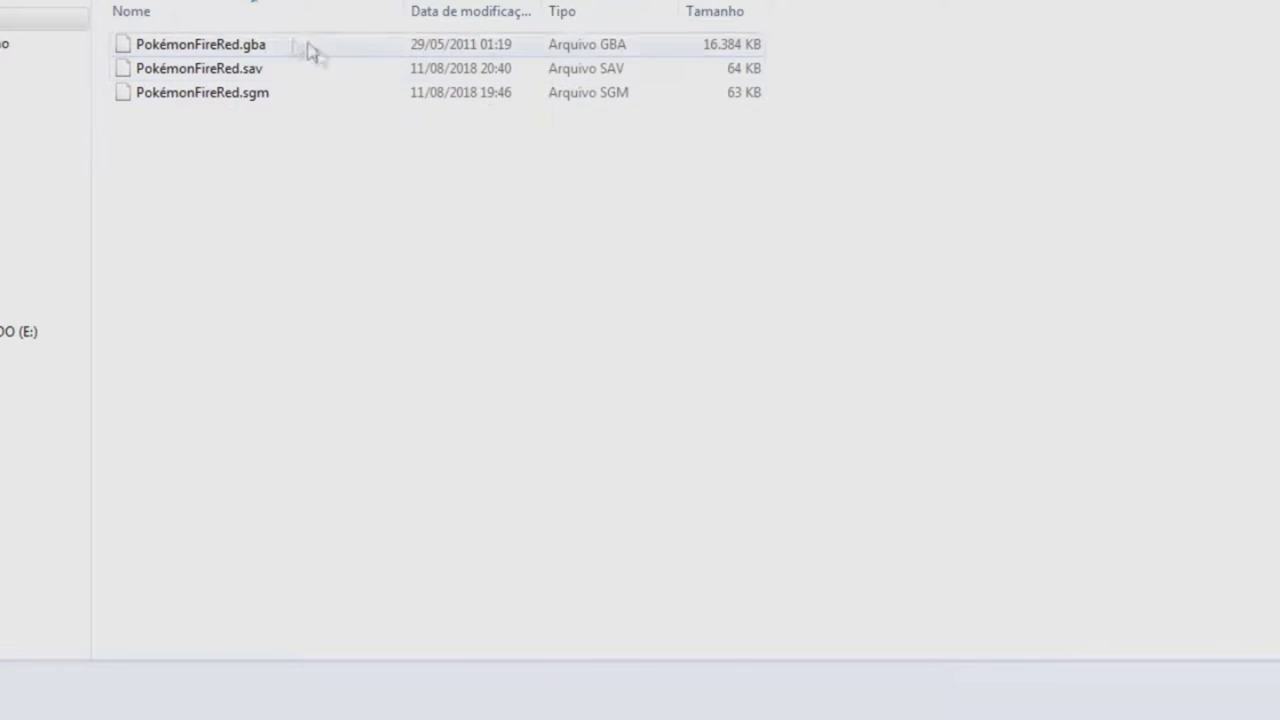
key("BackSpace")
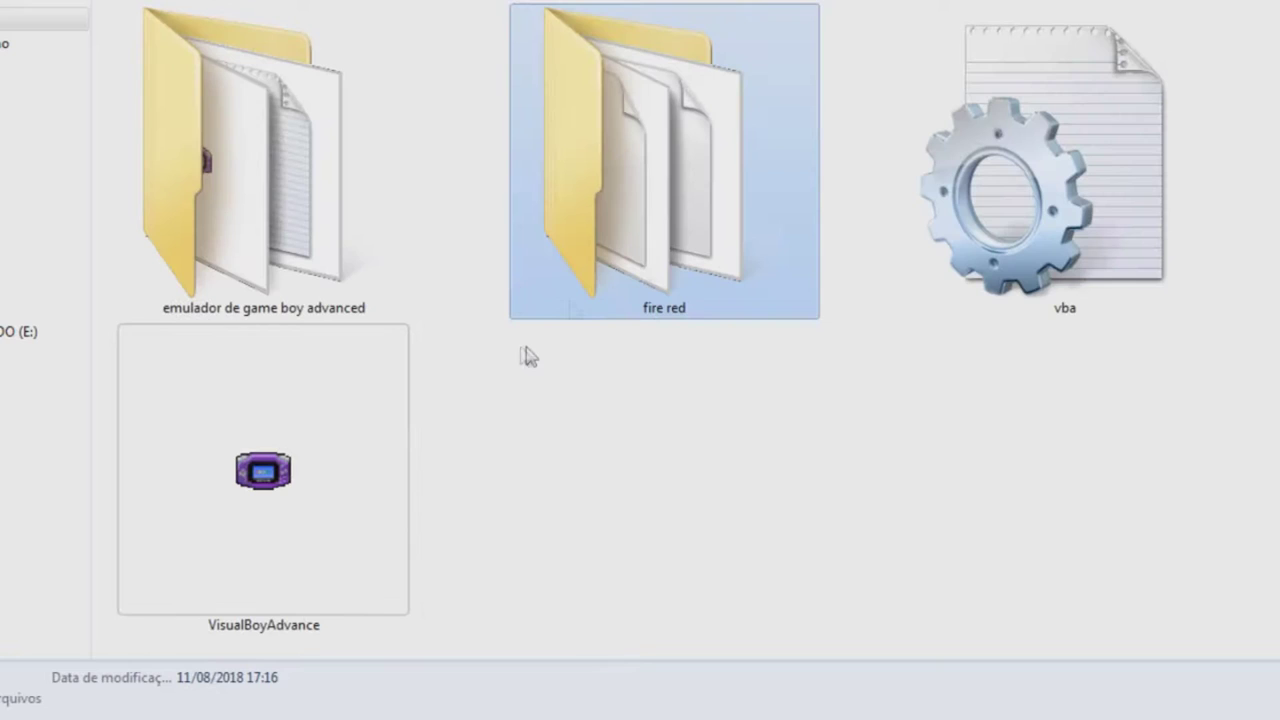
double_click(737, 257)
key("BackSpace")
Run VisualBoyAdvance, allowing the unverified program to start, and move its window over the emulator archive on the desktop.
double_click(309, 490)
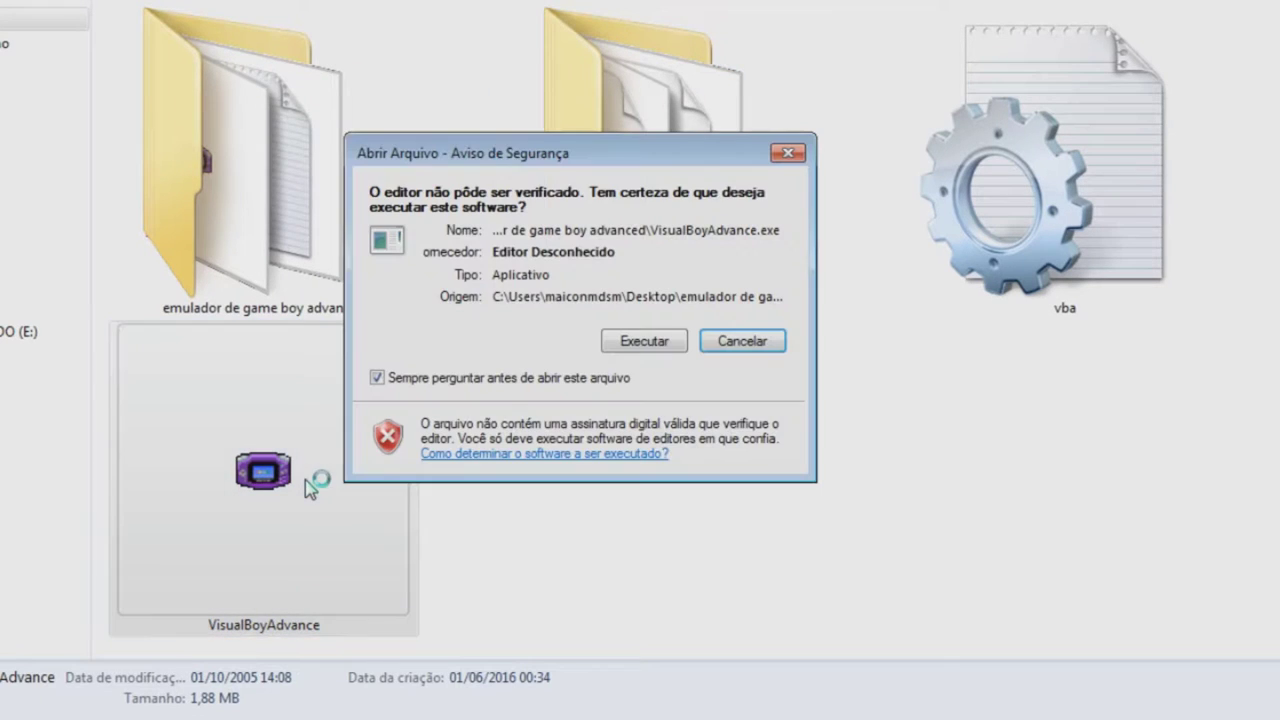
left_click(645, 341)
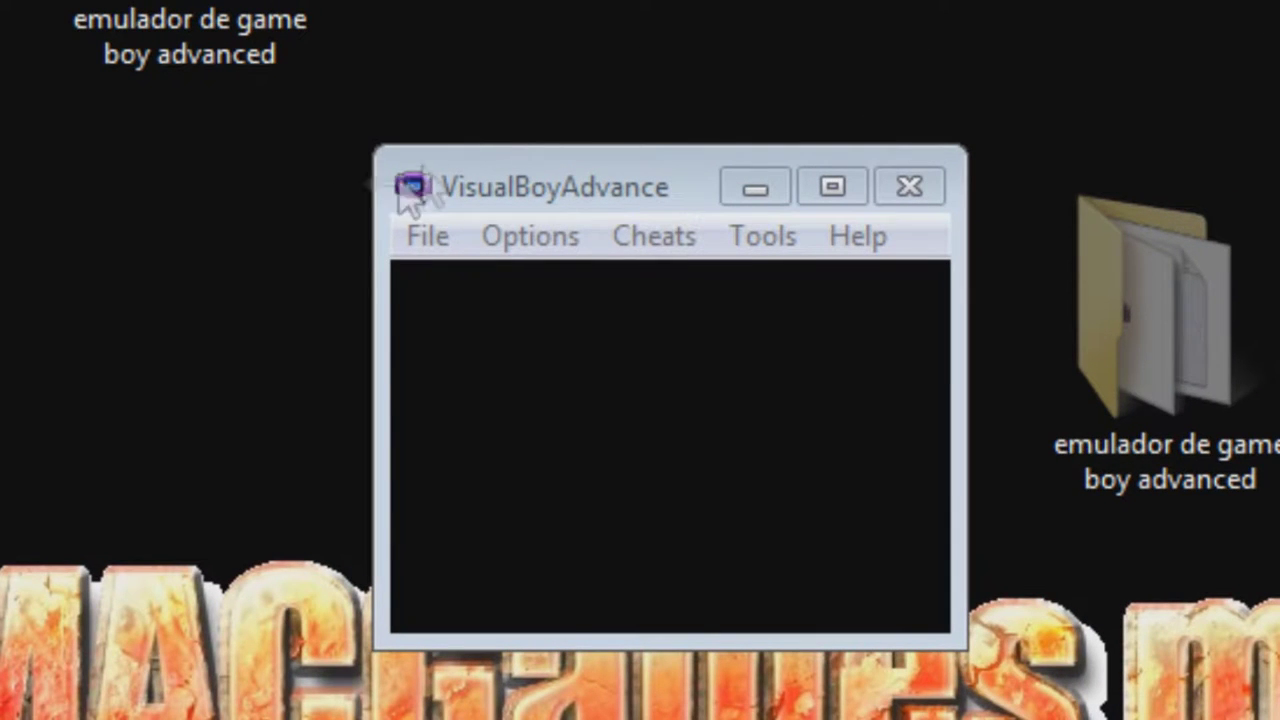
left_click(428, 245)
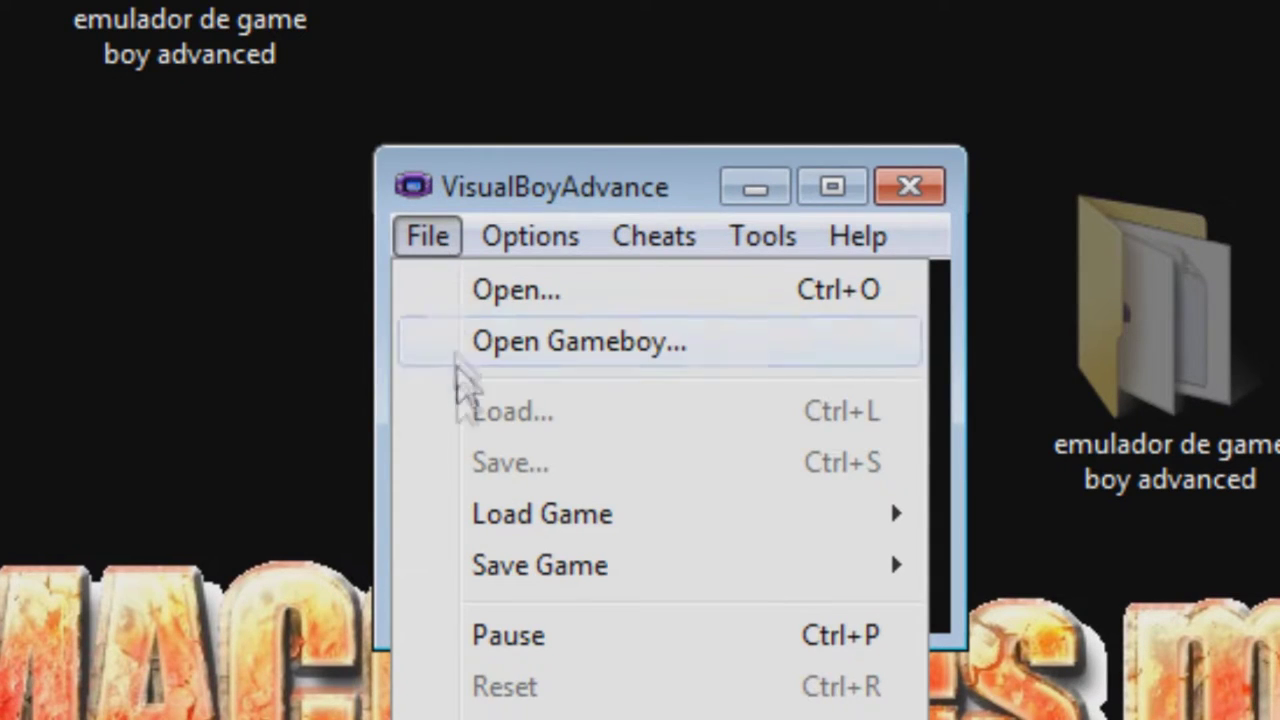
key("Escape")
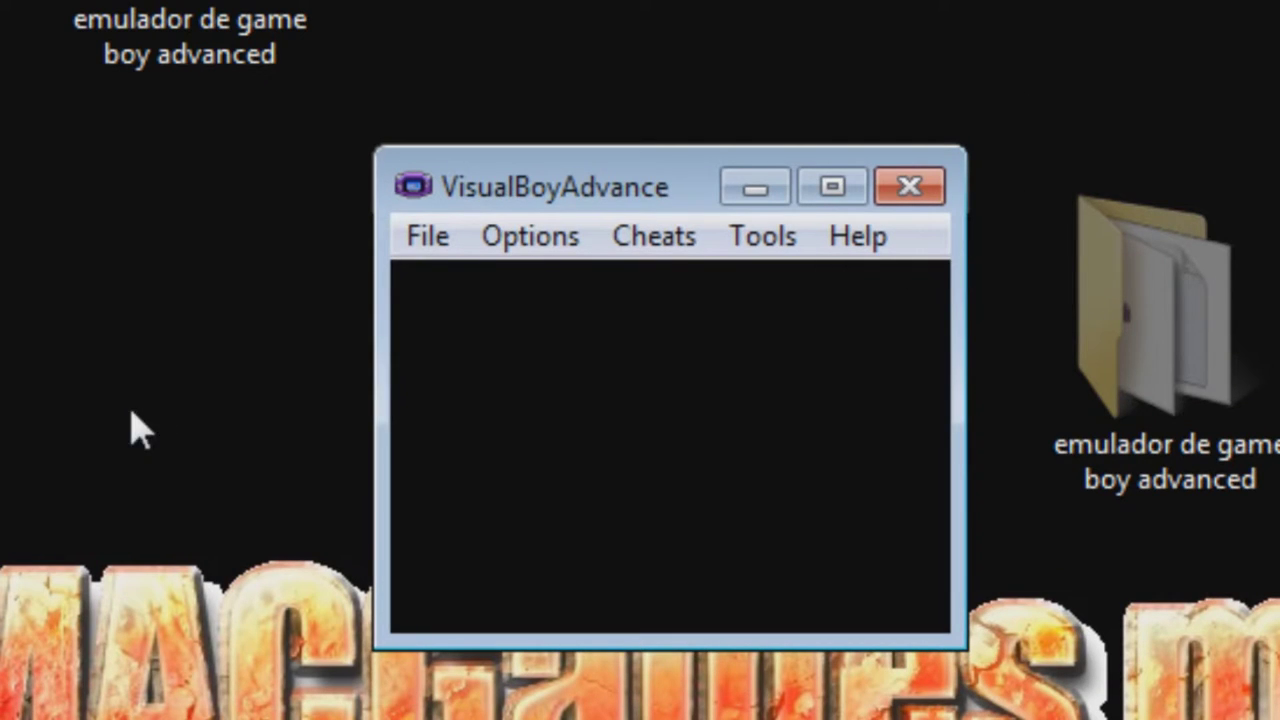
left_click_drag(496, 187, 639, 139)
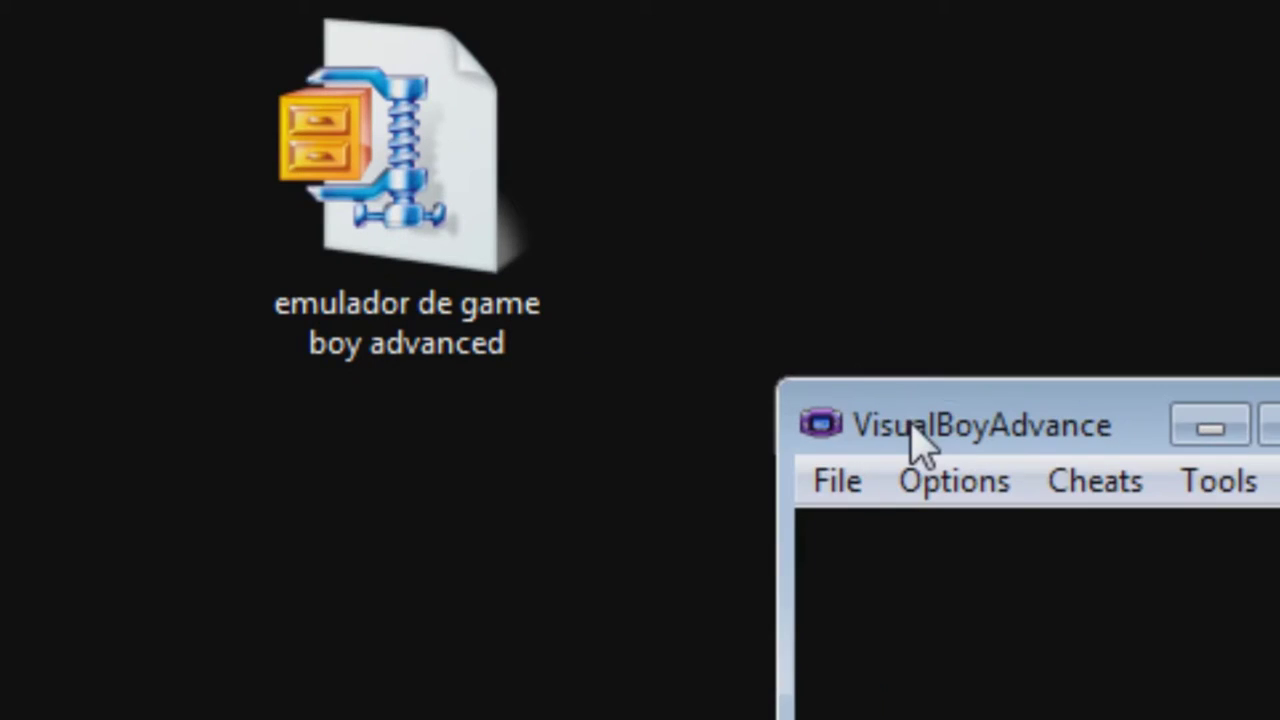
left_click_drag(912, 425, 226, 94)
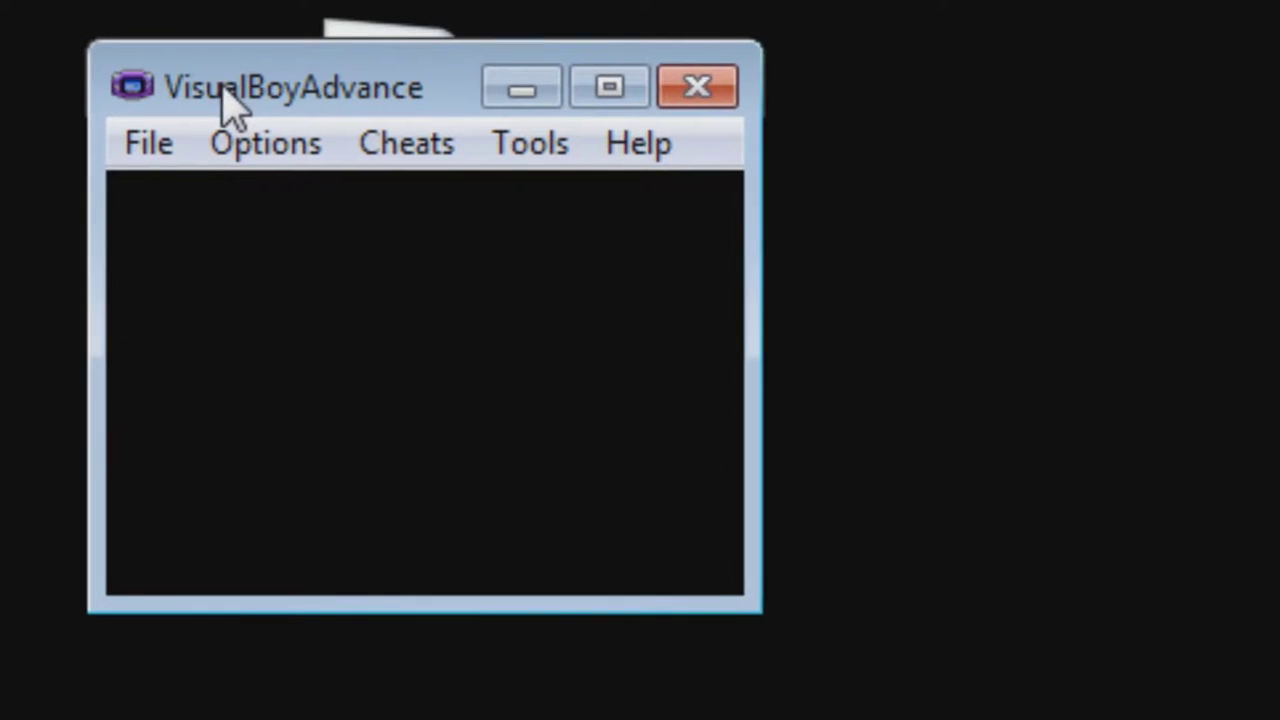
Review the emulator's file commands and its Frame skip, Video, Emulator and Sound options.
left_click(152, 145)
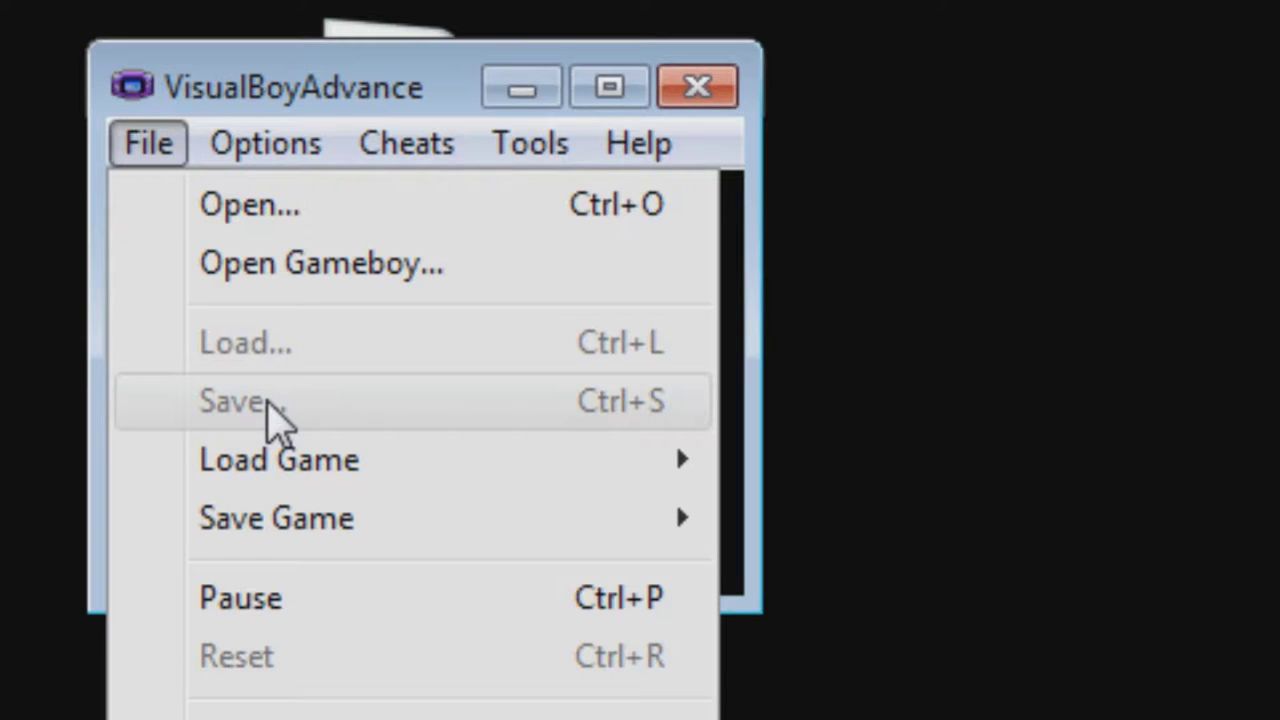
mouse_move(405, 485)
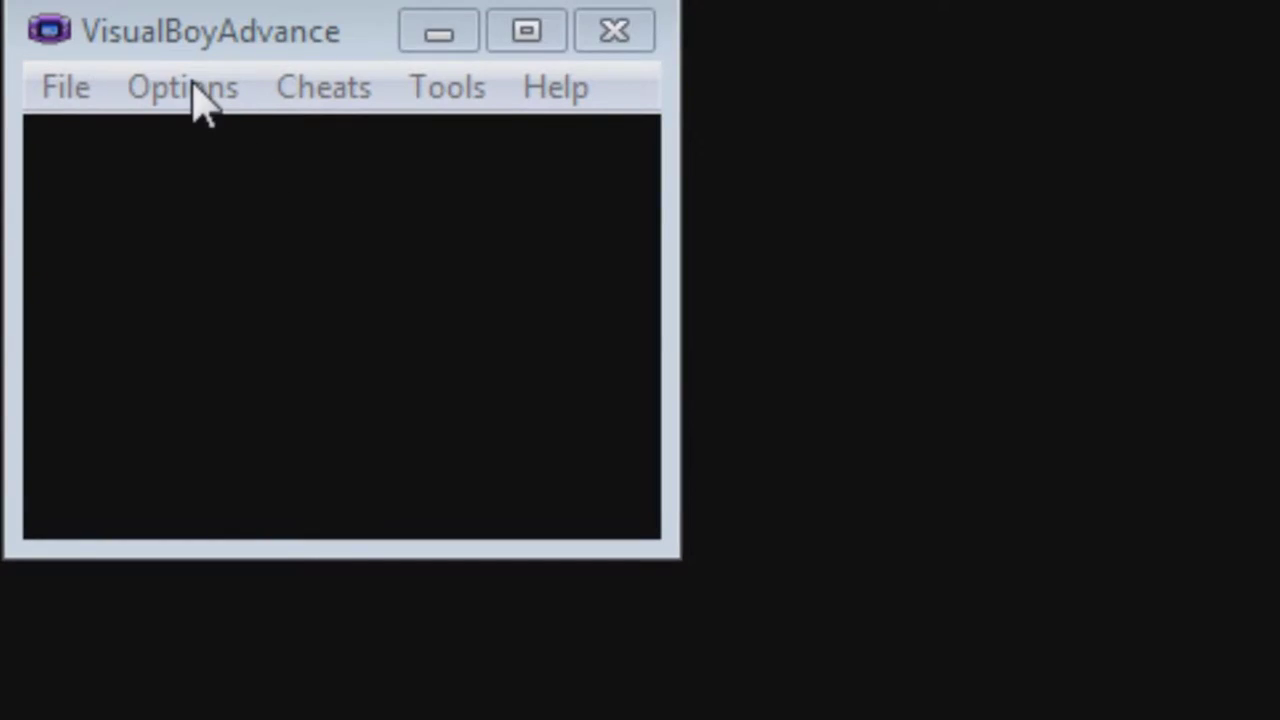
left_click(191, 90)
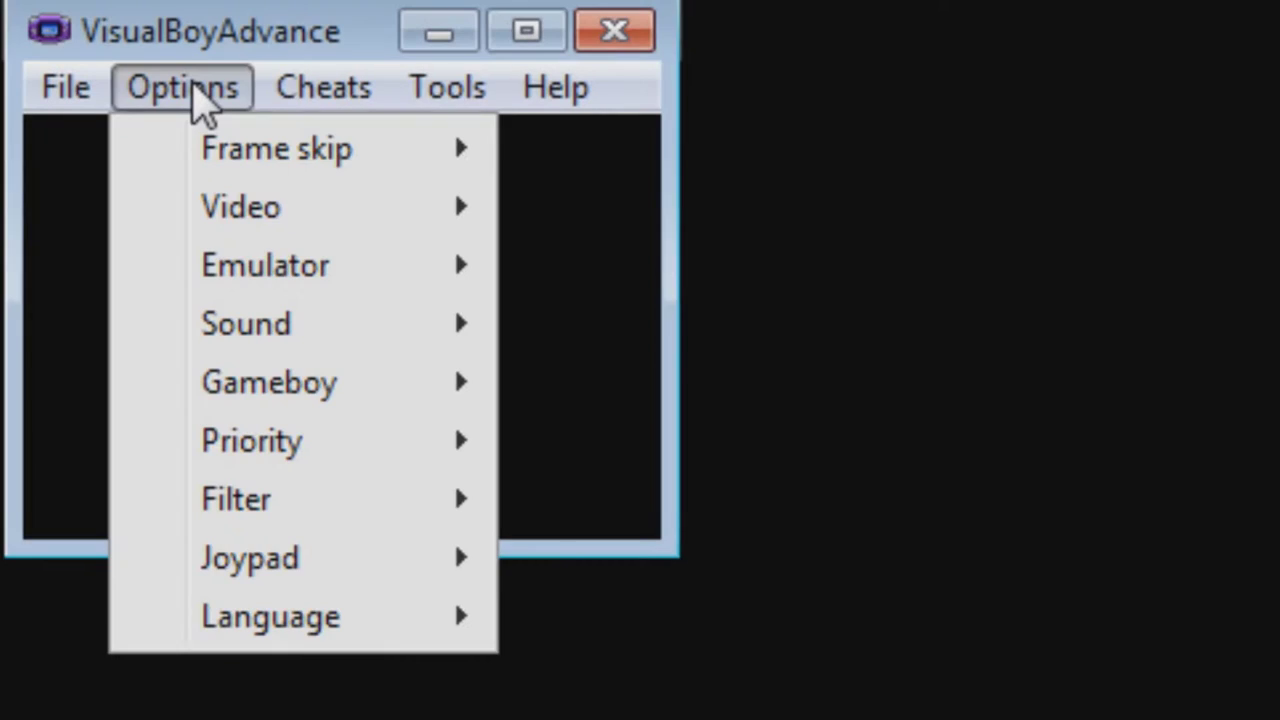
mouse_move(346, 155)
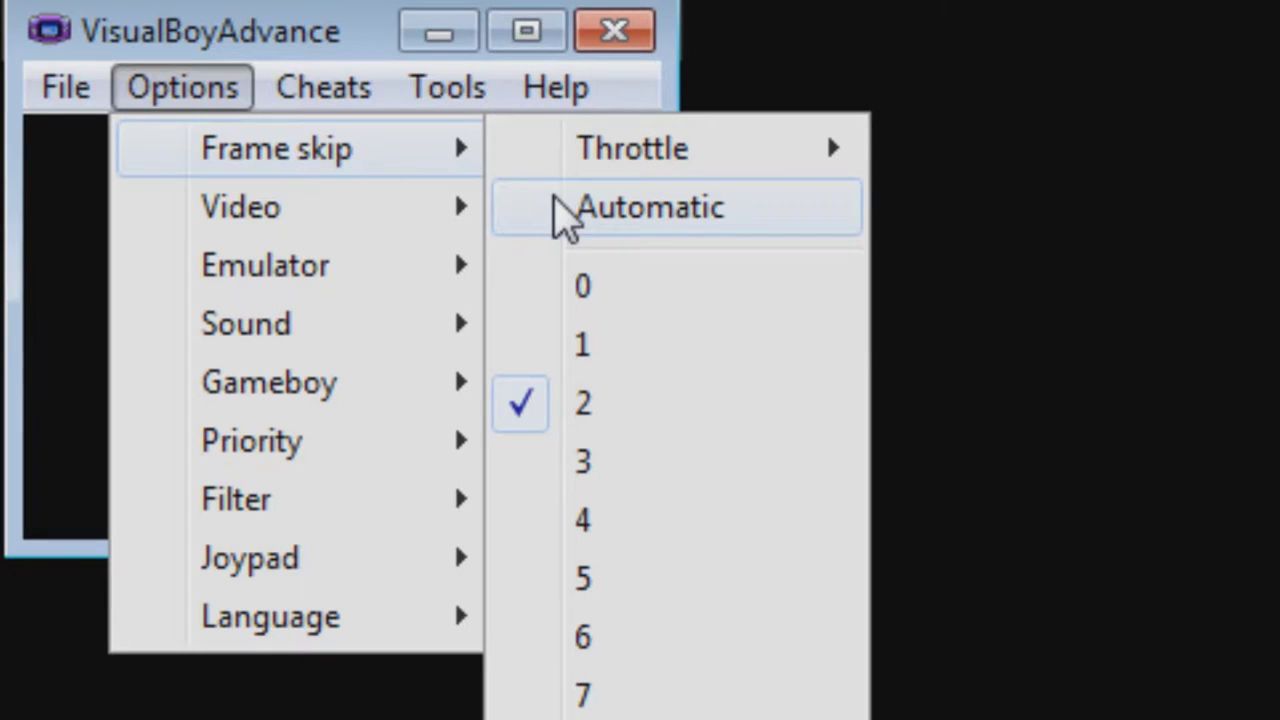
mouse_move(344, 197)
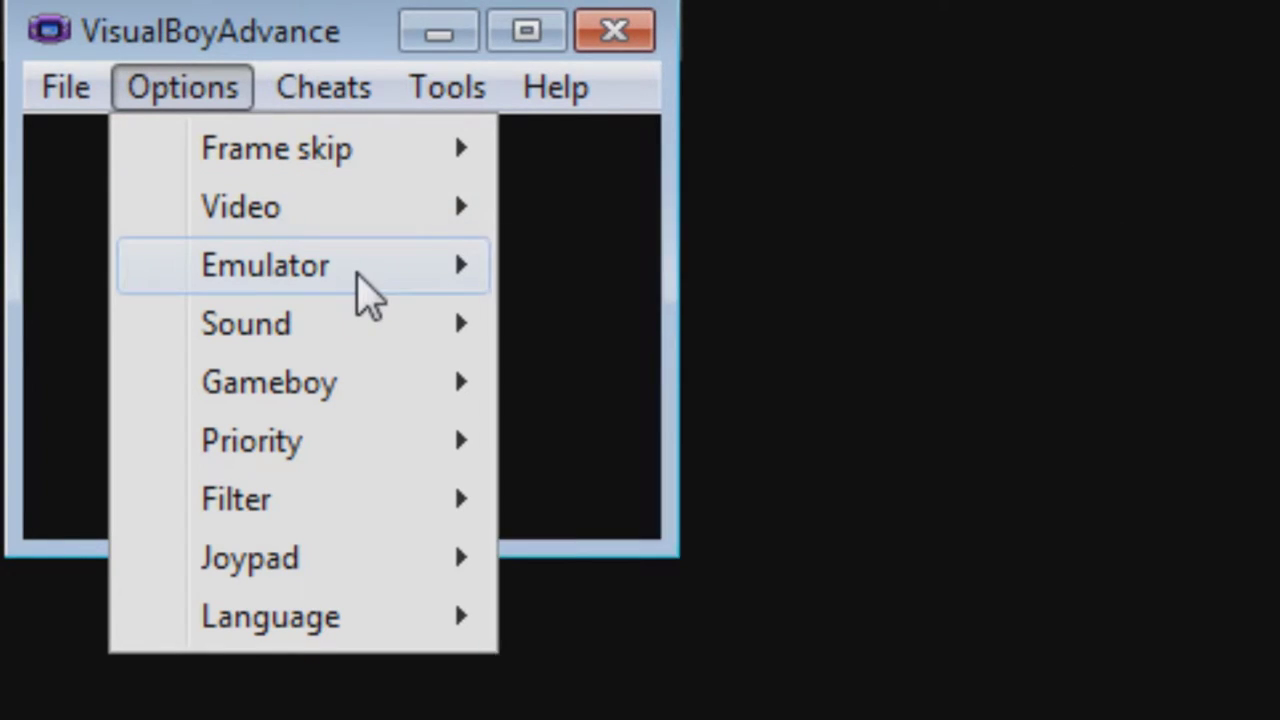
mouse_move(363, 266)
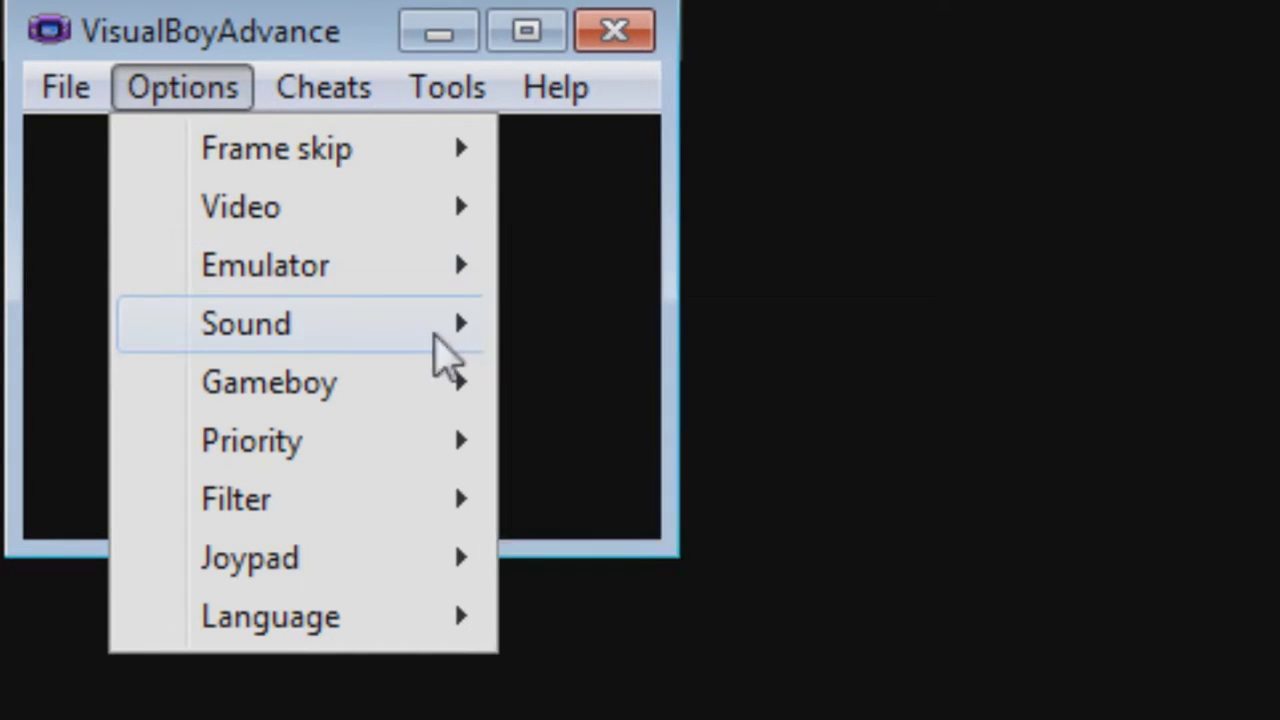
mouse_move(428, 340)
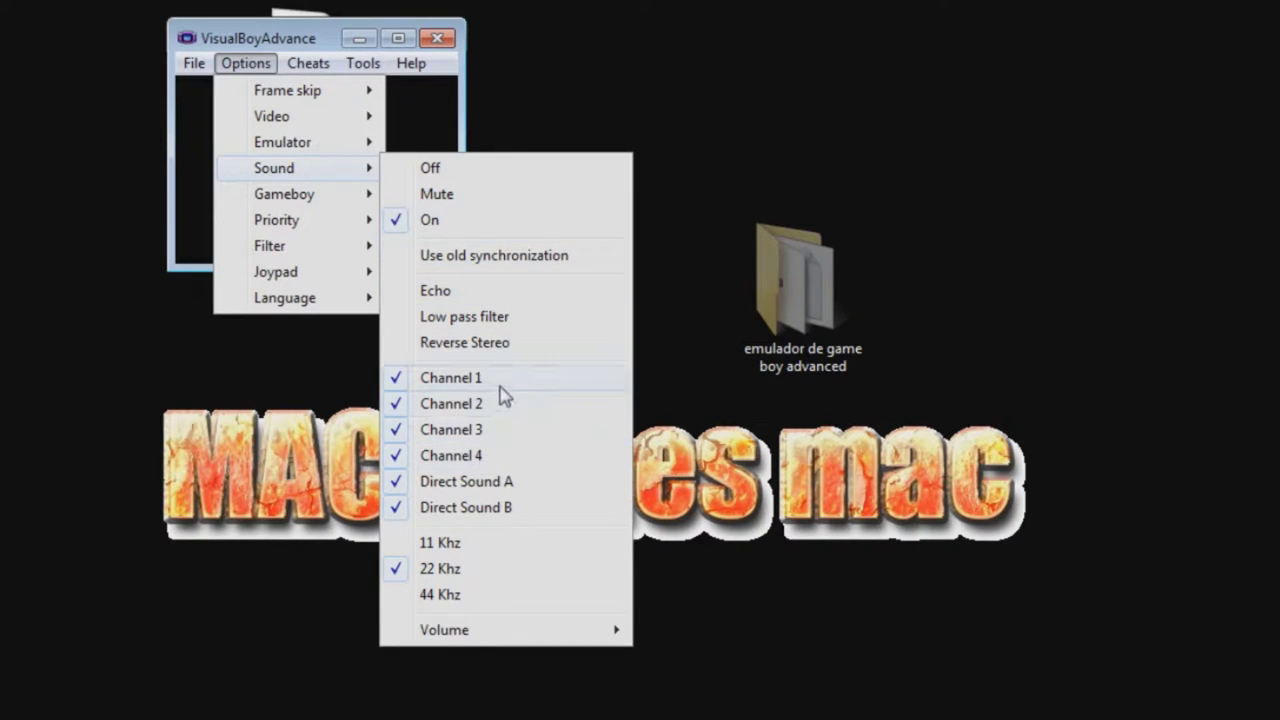
Switch sound Channel 1 off and back on.
left_click(497, 484)
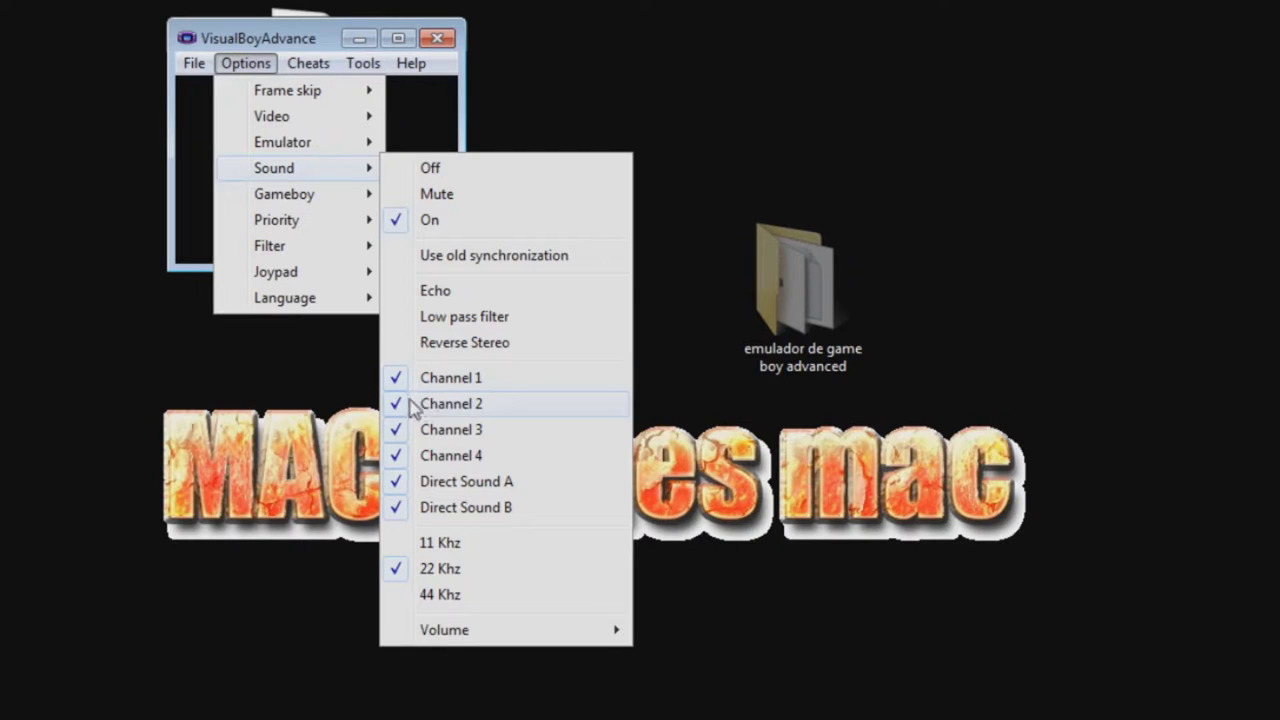
left_click(408, 388)
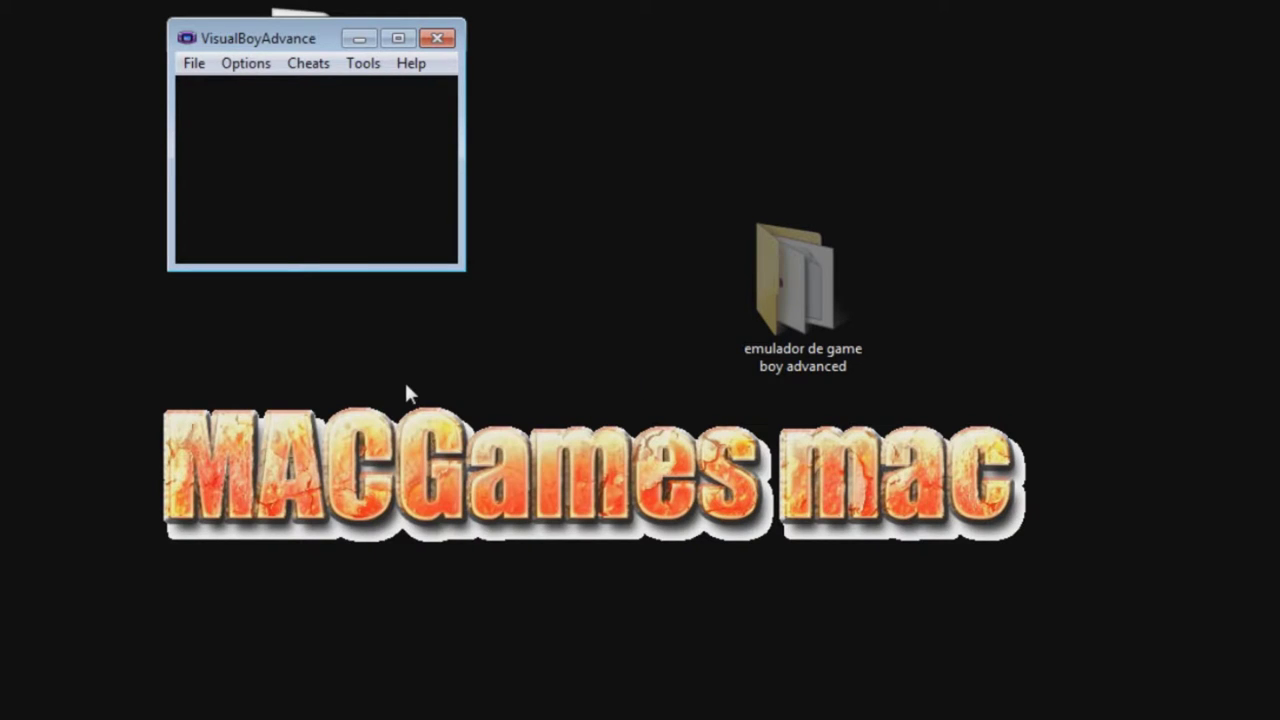
left_click(247, 64)
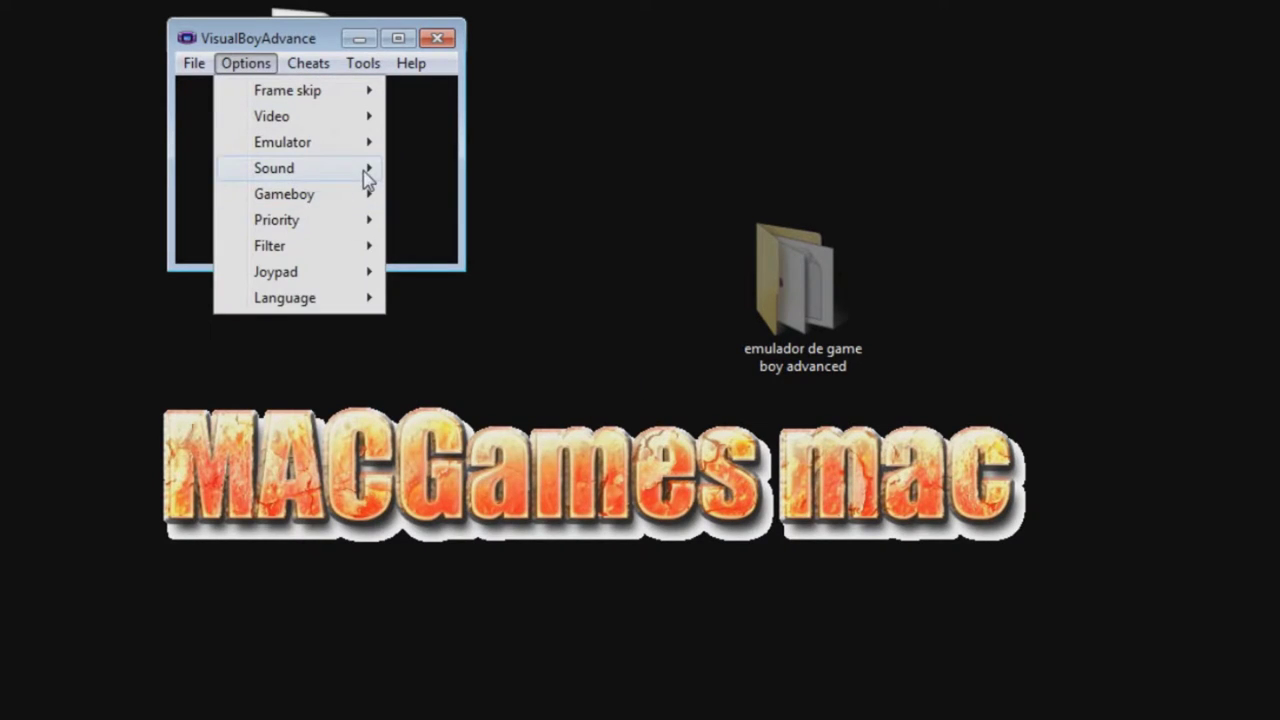
mouse_move(366, 175)
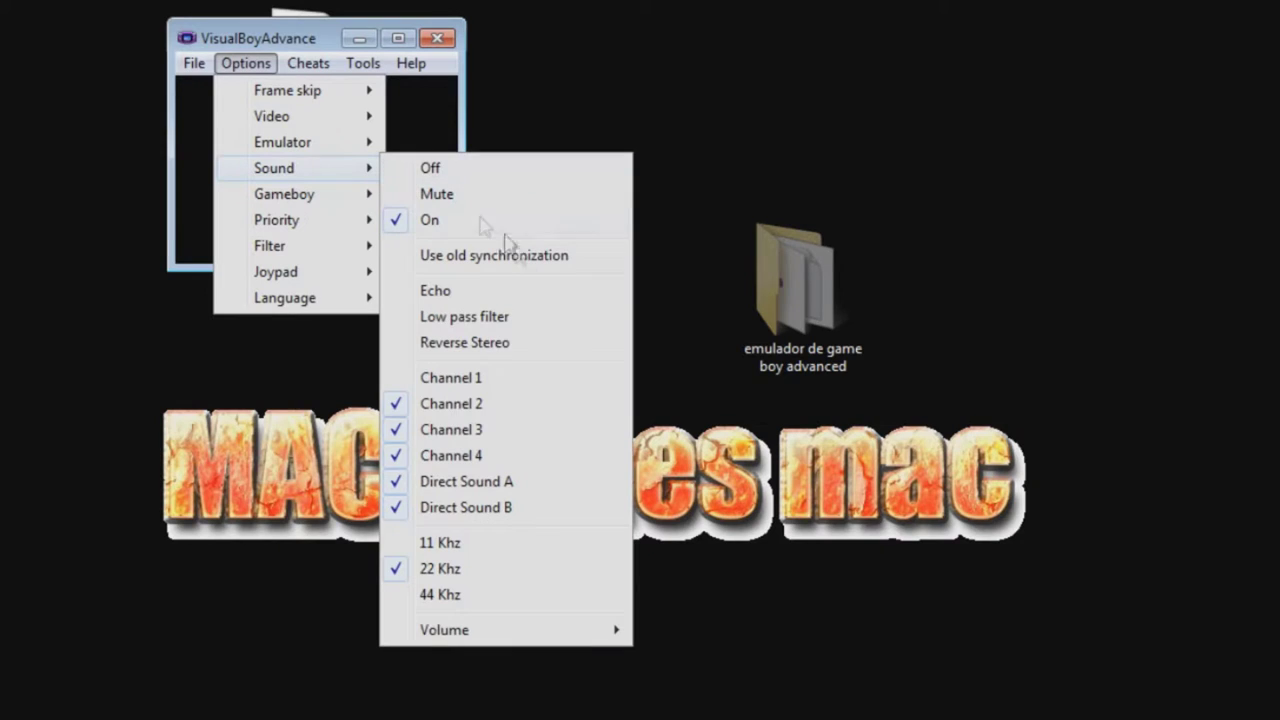
left_click(408, 388)
Review the Sound, Volume, Gameboy, Priority, Filter and Language options of the emulator.
left_click(247, 64)
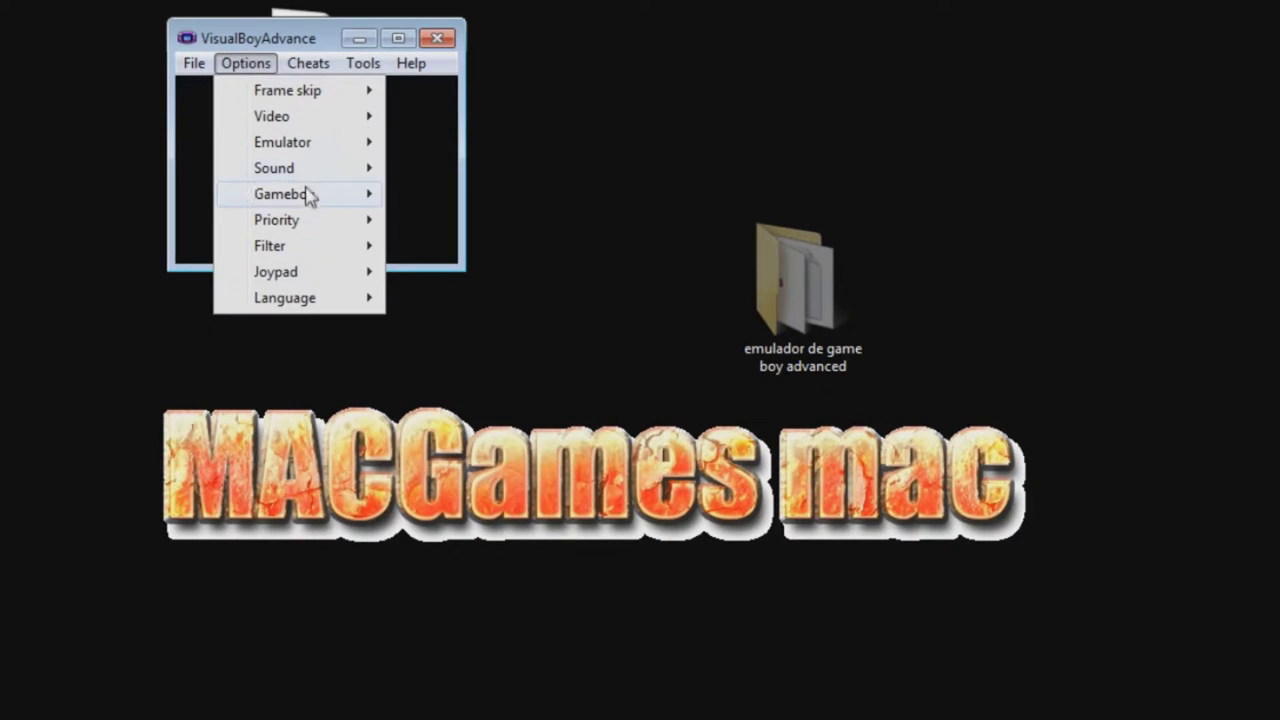
mouse_move(345, 170)
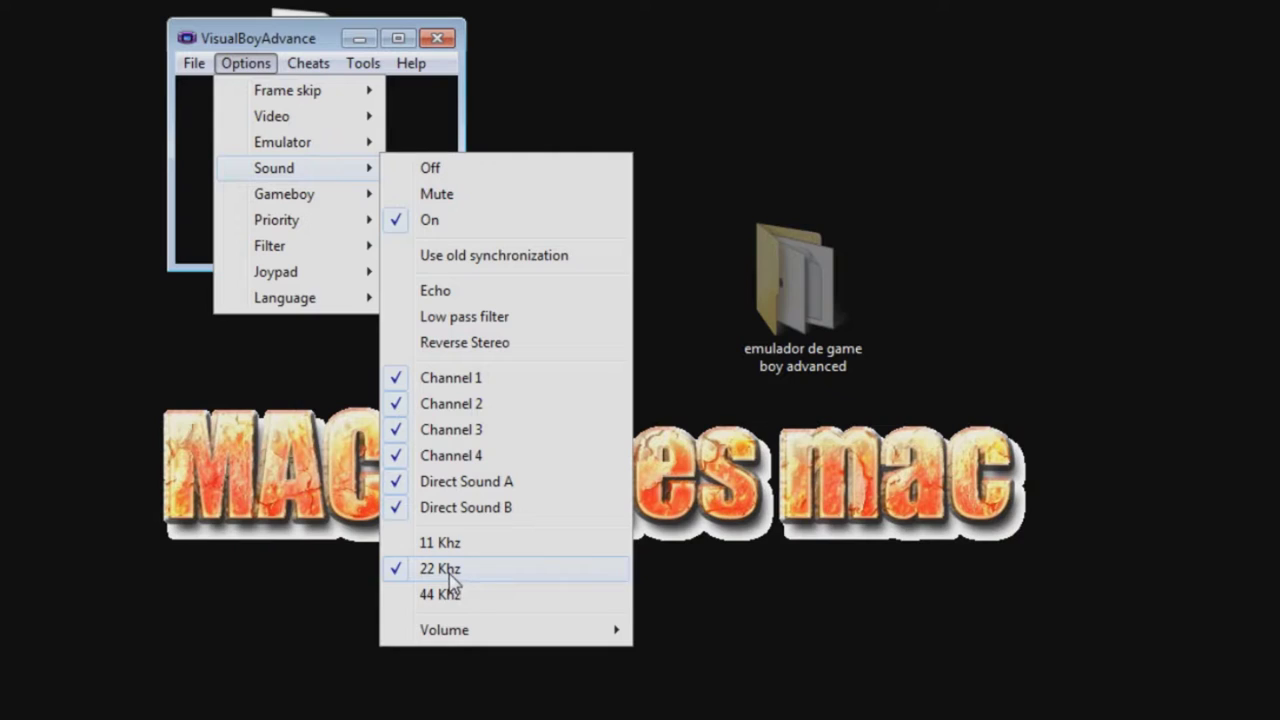
mouse_move(517, 626)
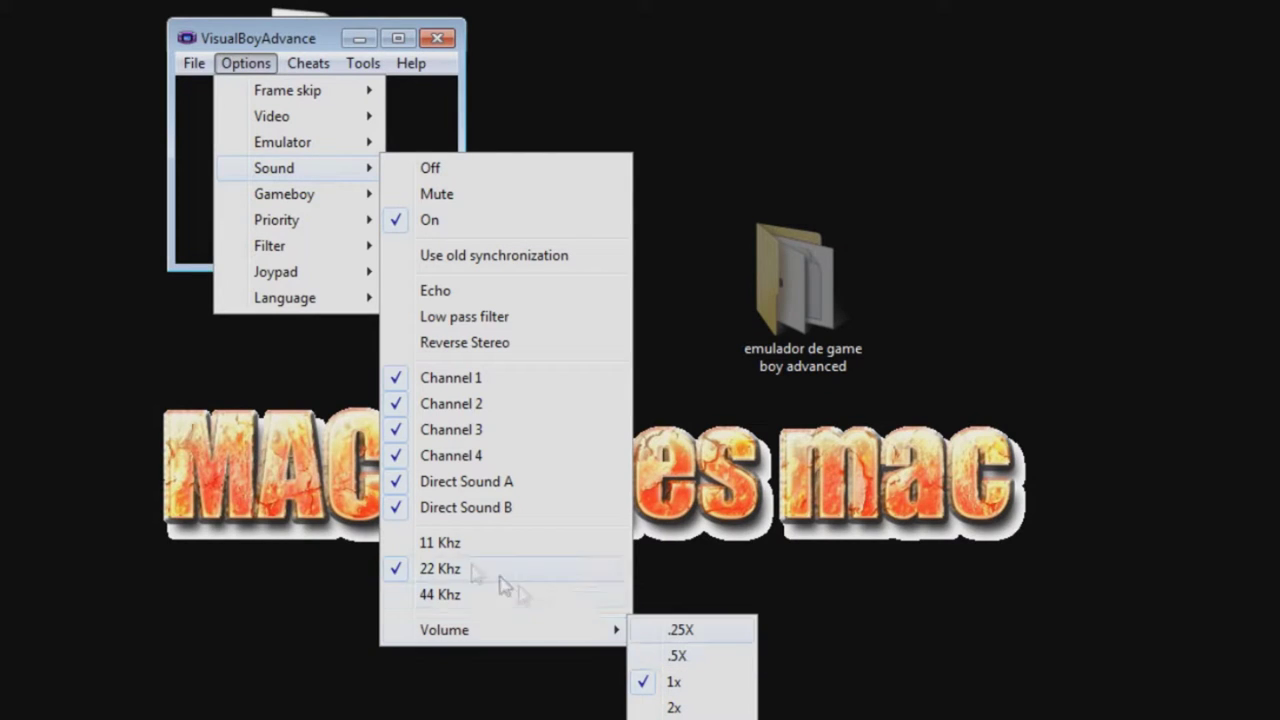
mouse_move(298, 205)
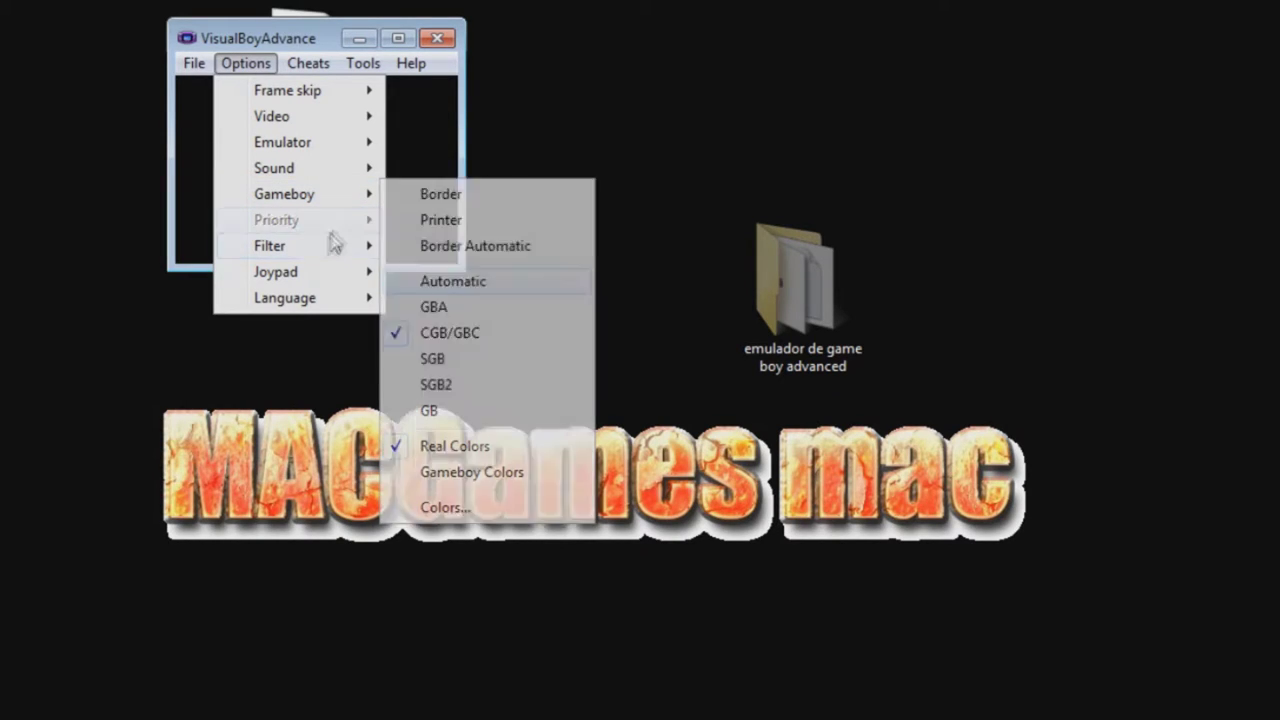
mouse_move(350, 228)
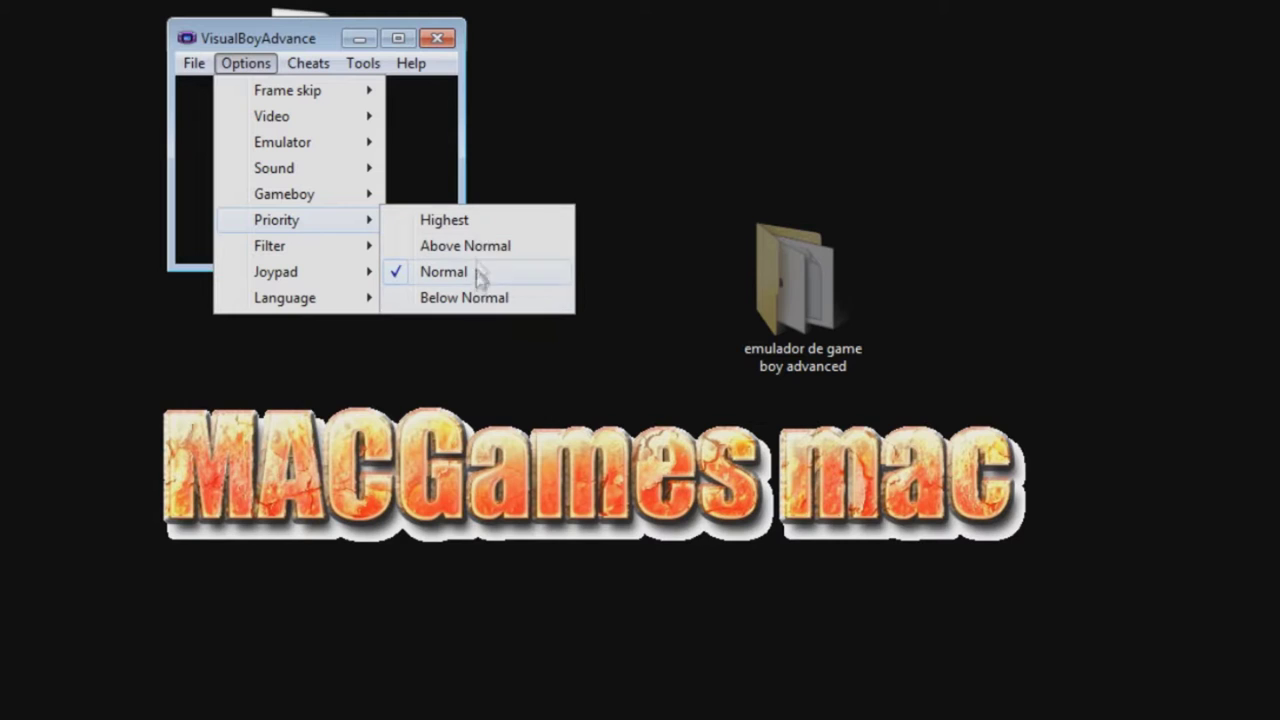
mouse_move(352, 250)
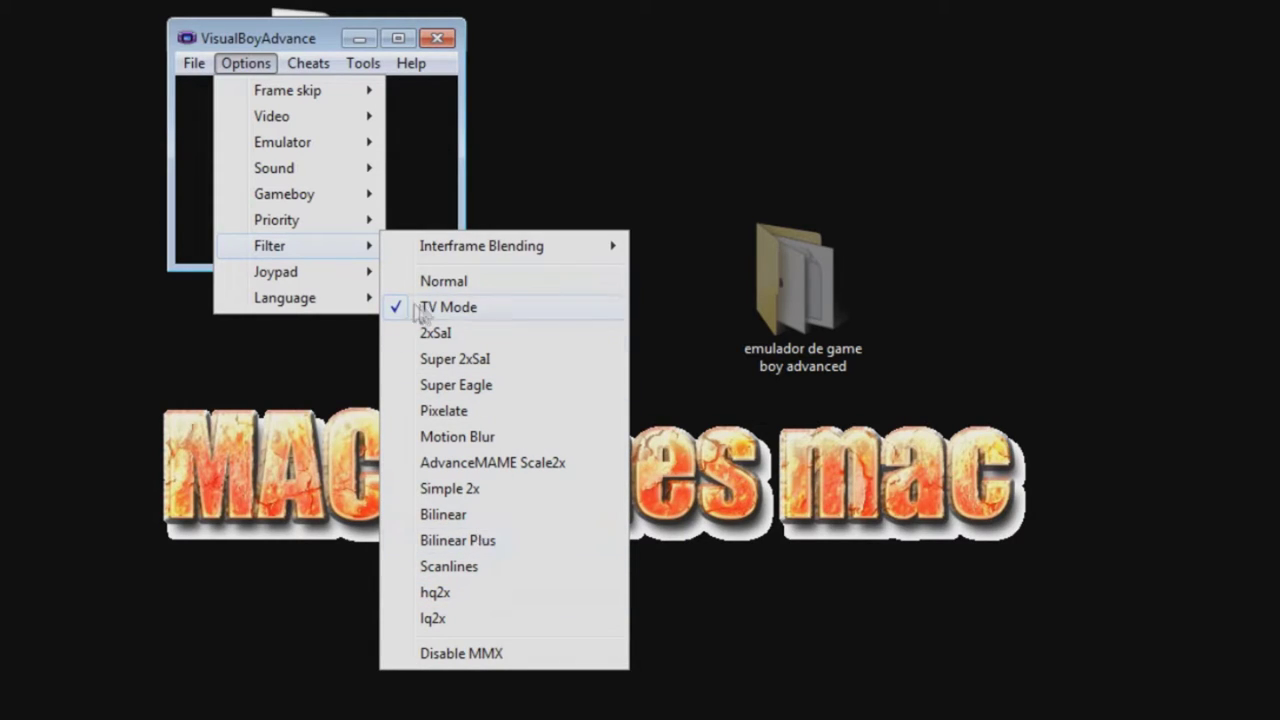
mouse_move(336, 305)
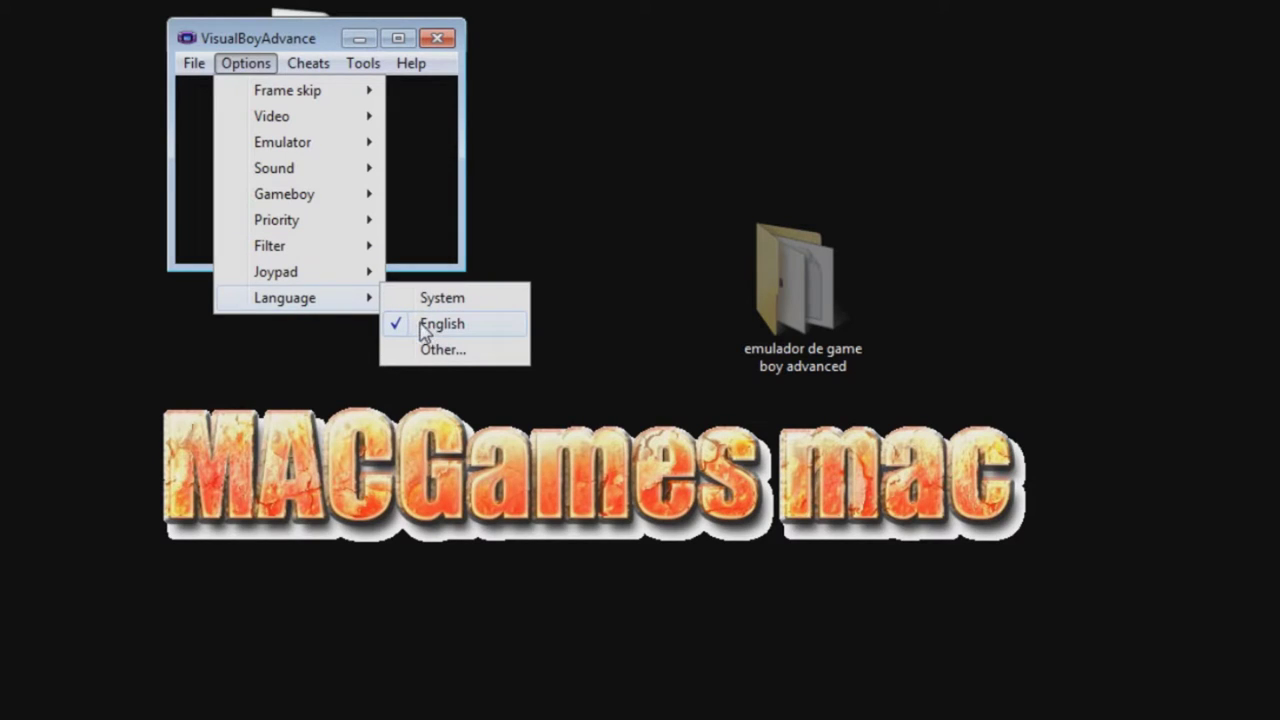
Open the configuration of joypad 1.
mouse_move(340, 280)
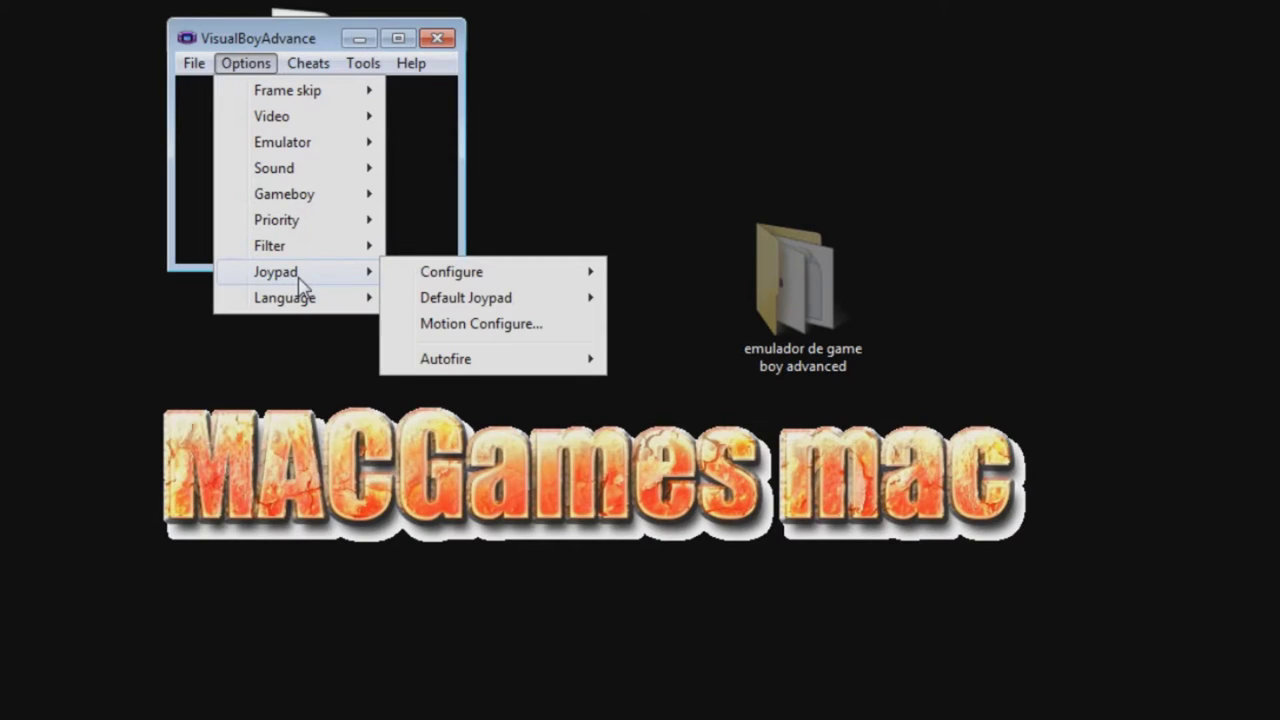
mouse_move(437, 277)
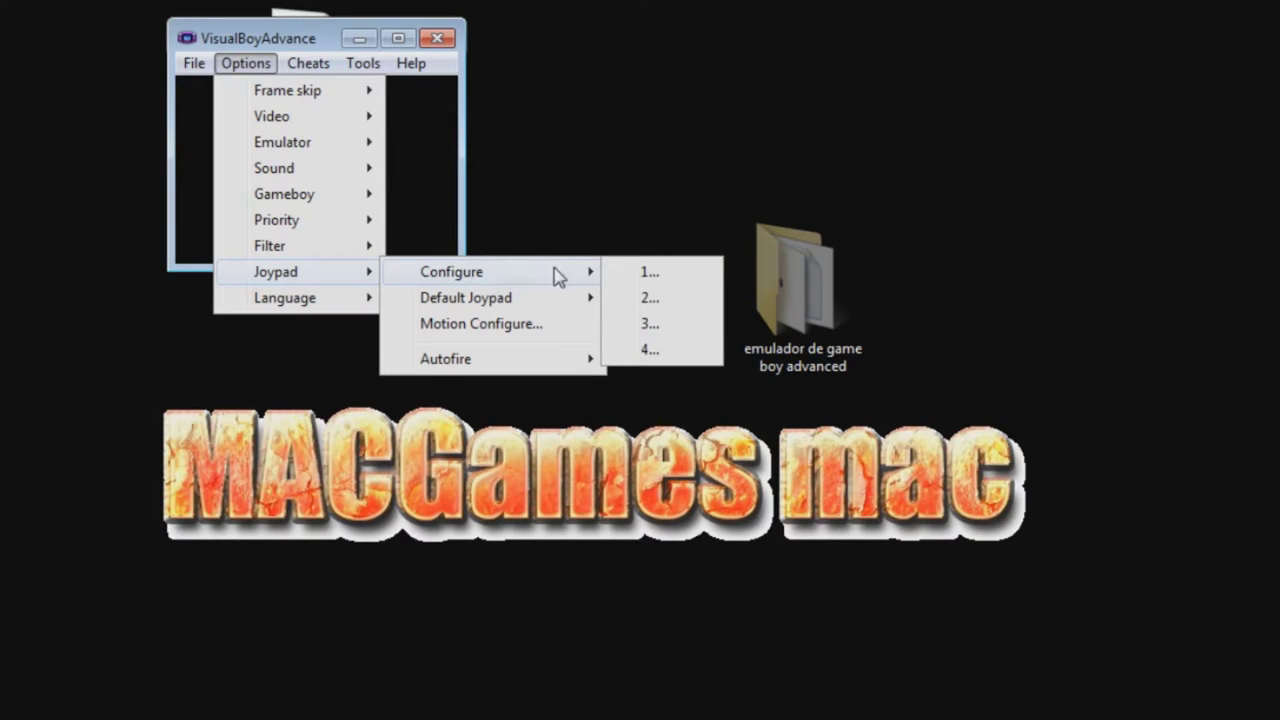
left_click(660, 276)
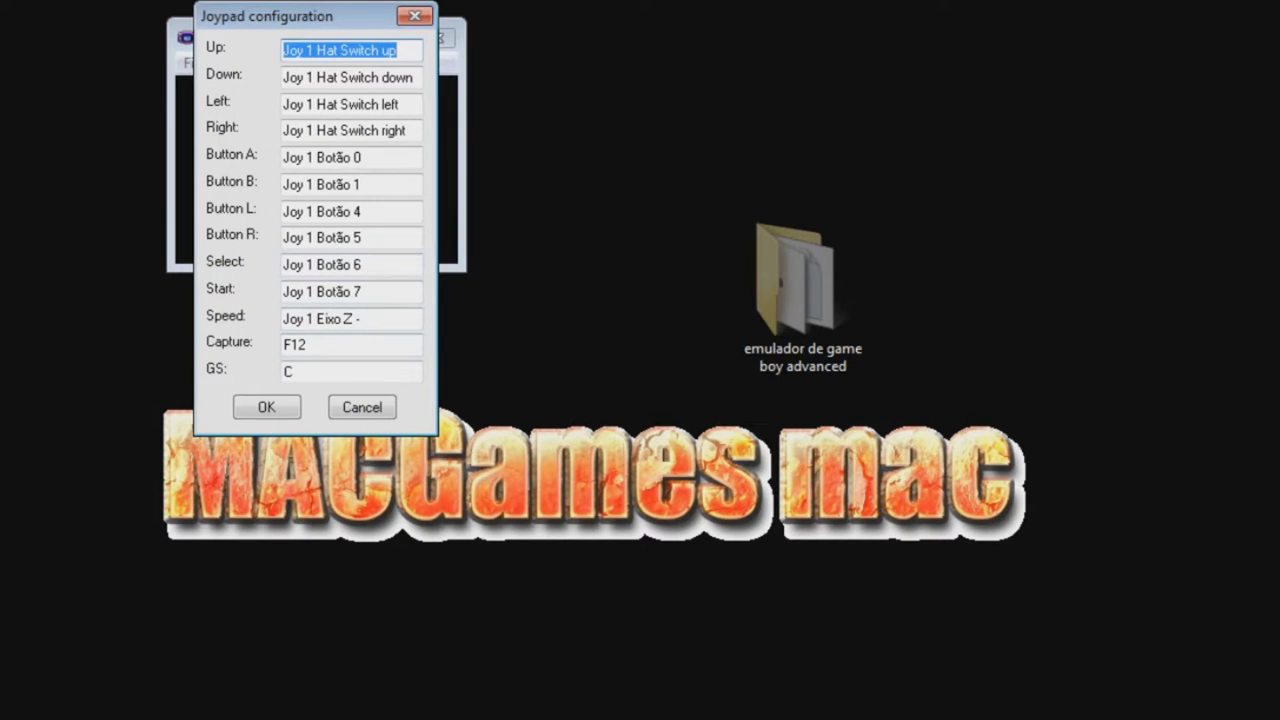
left_click(462, 365)
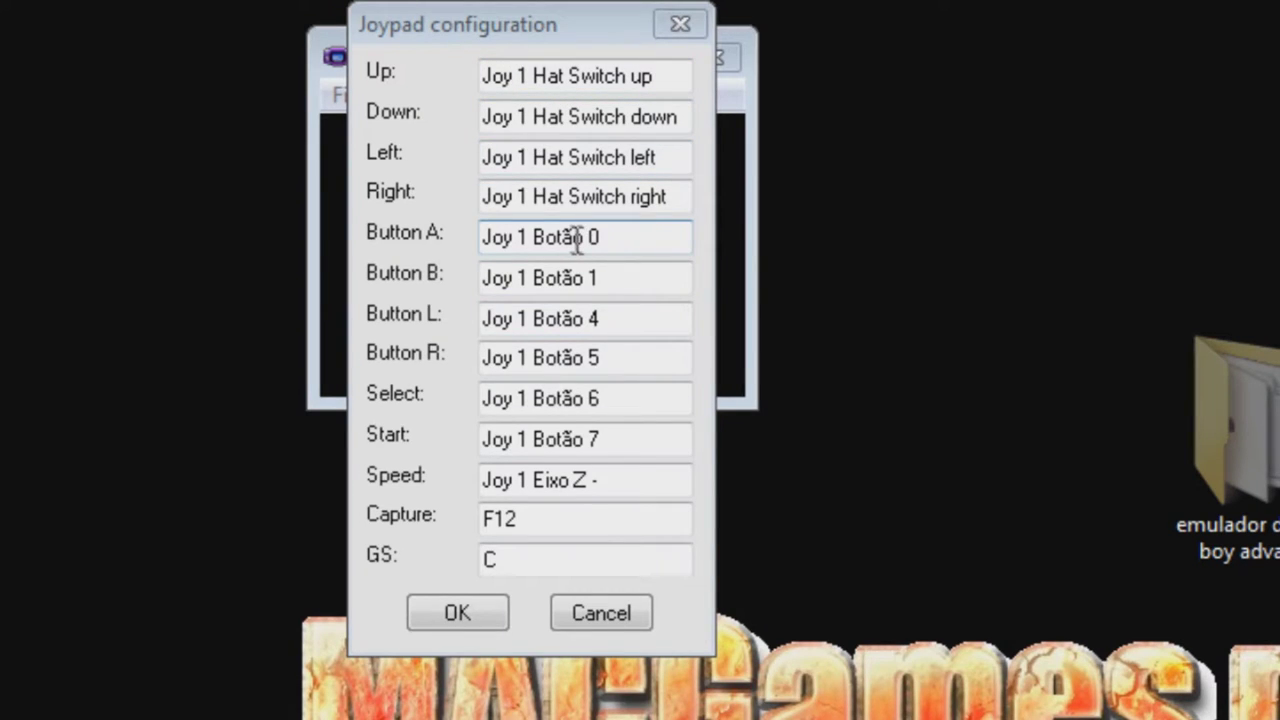
Assign the keyboard's up, down, left and right arrows to the matching joypad directions.
left_click(596, 80)
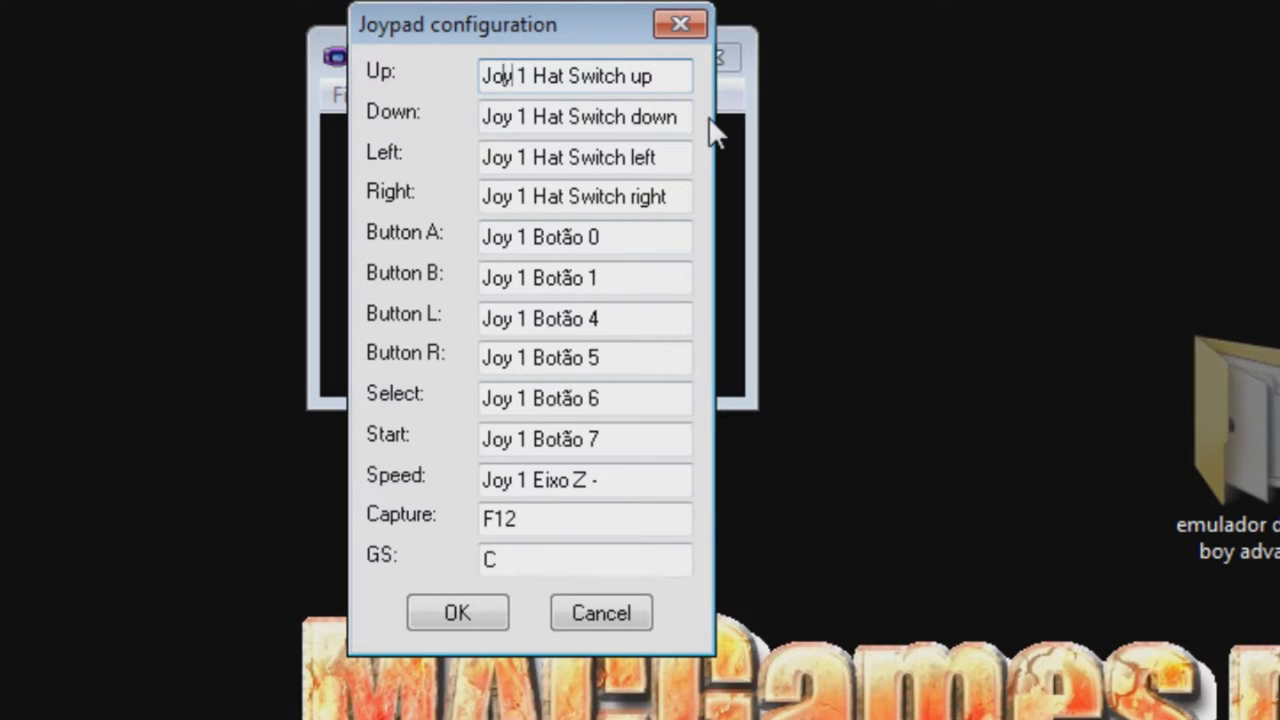
key("Up")
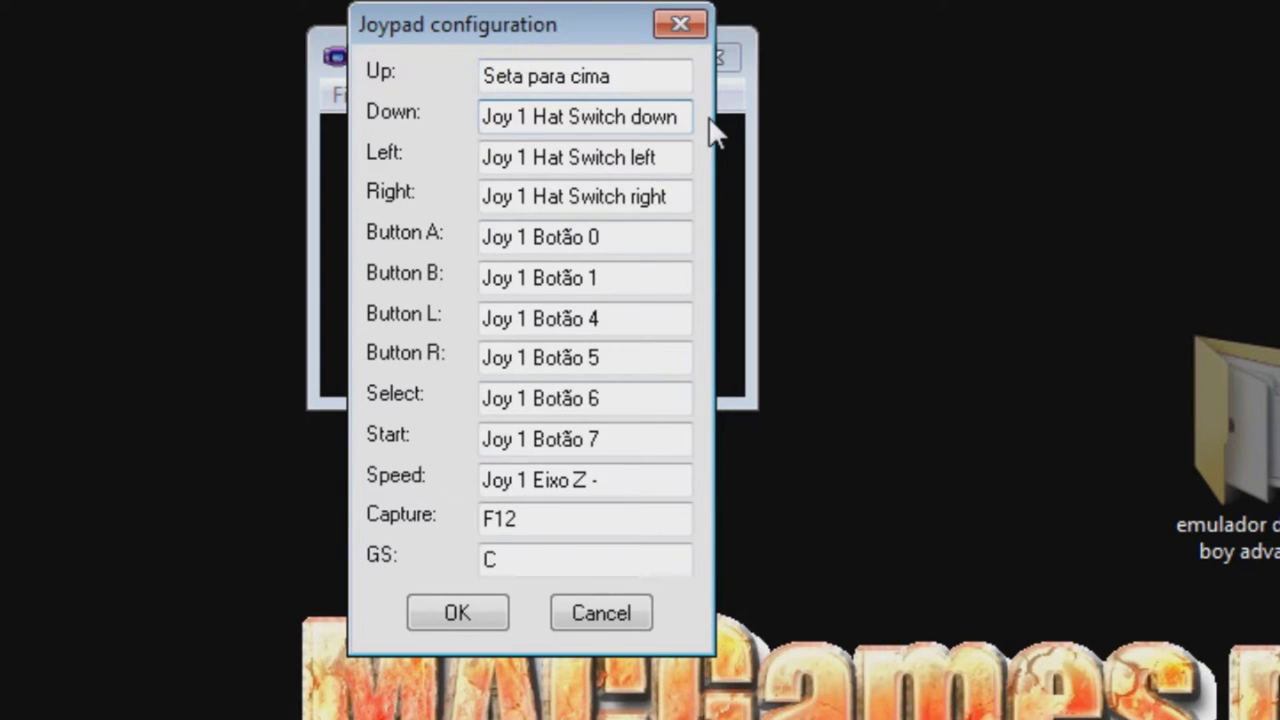
key("Down")
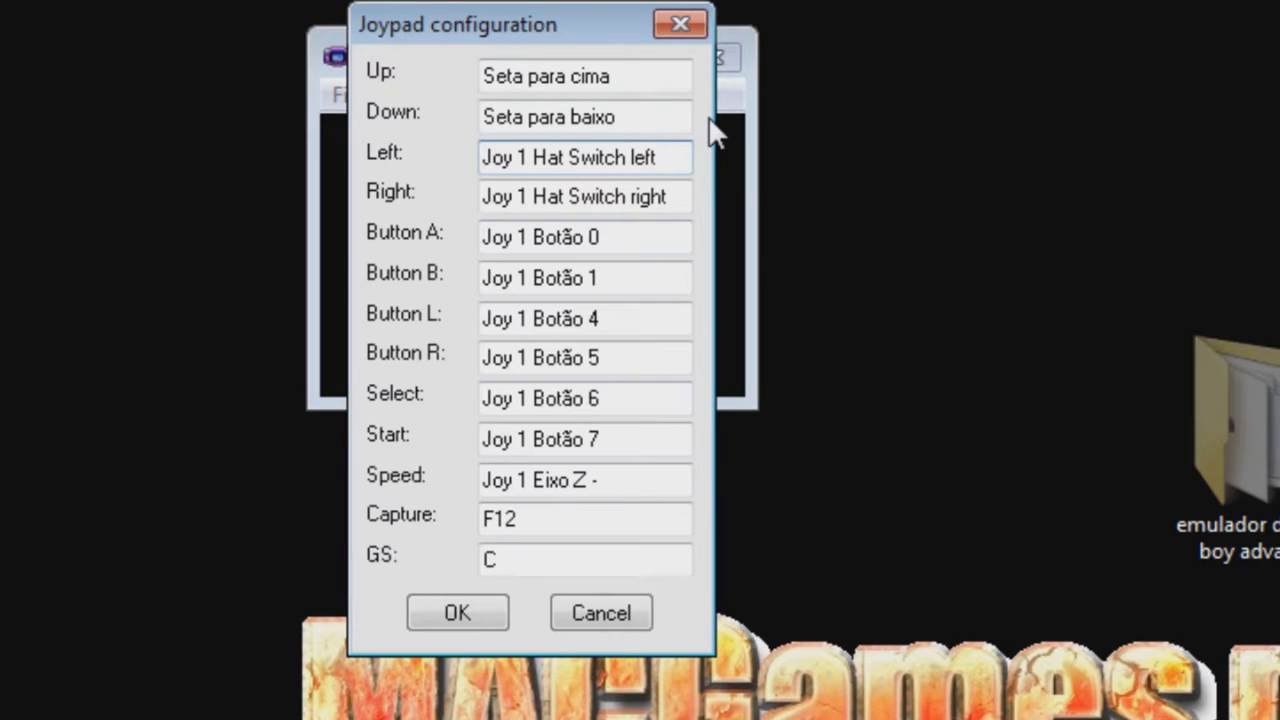
key("Left")
key("Right")
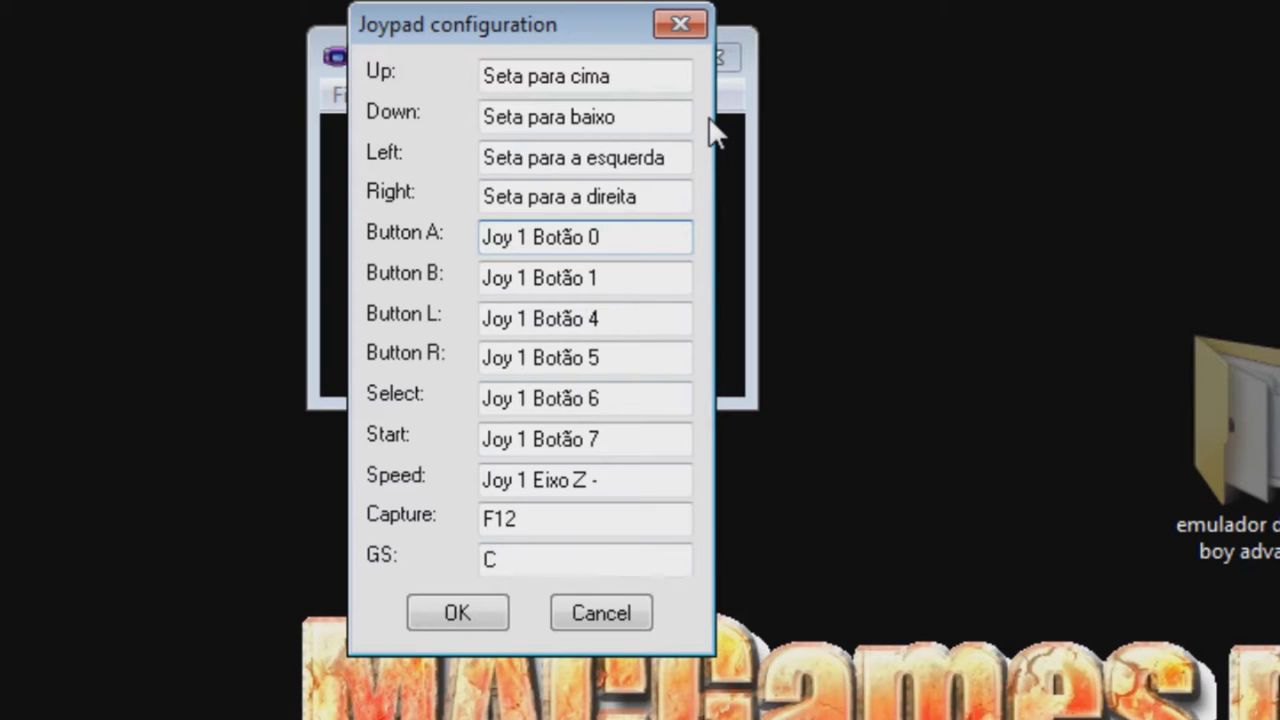
Map Button A to C, Button B to X, Button L to Z, Button R to V, Select to Space and Start to Insert.
key("c")
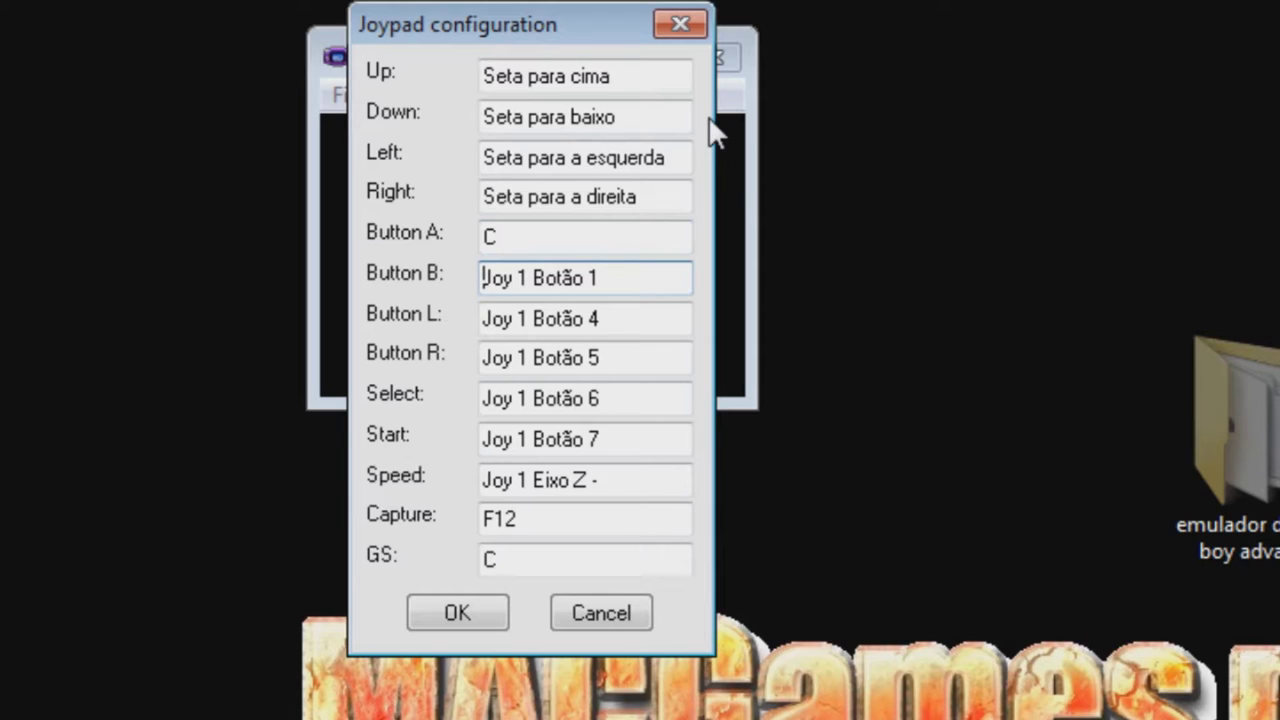
key("x")
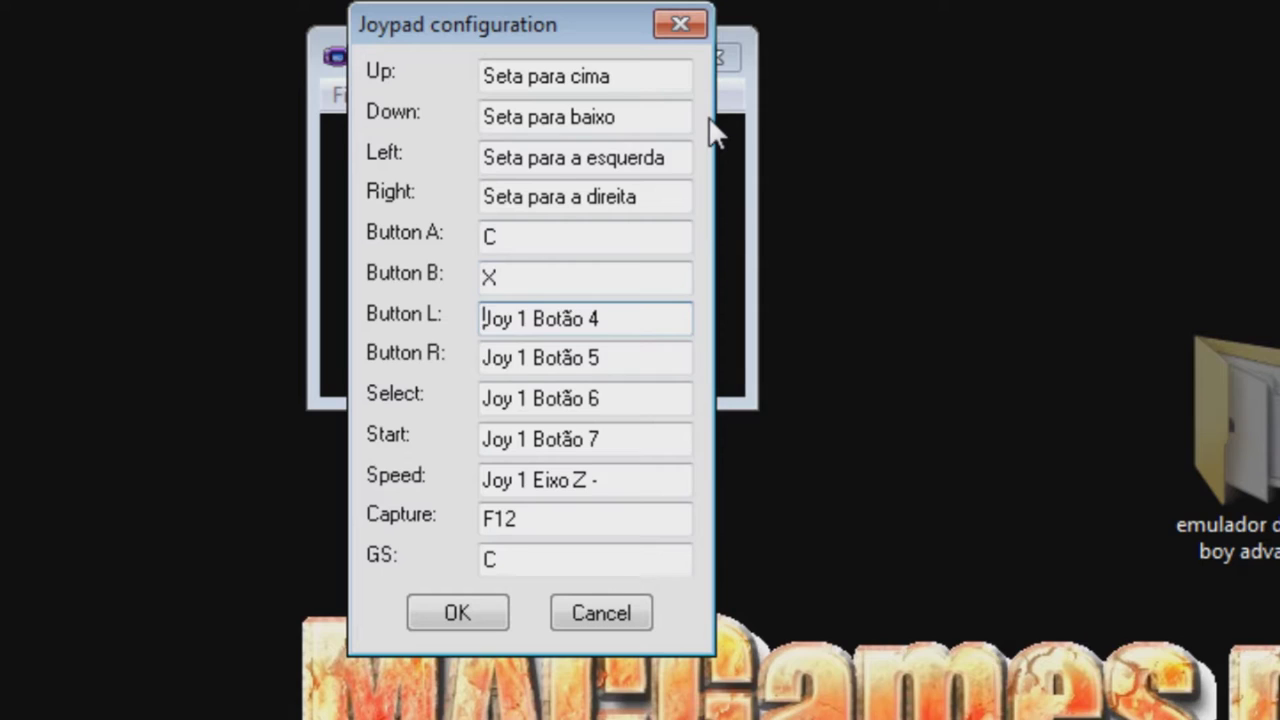
key("z")
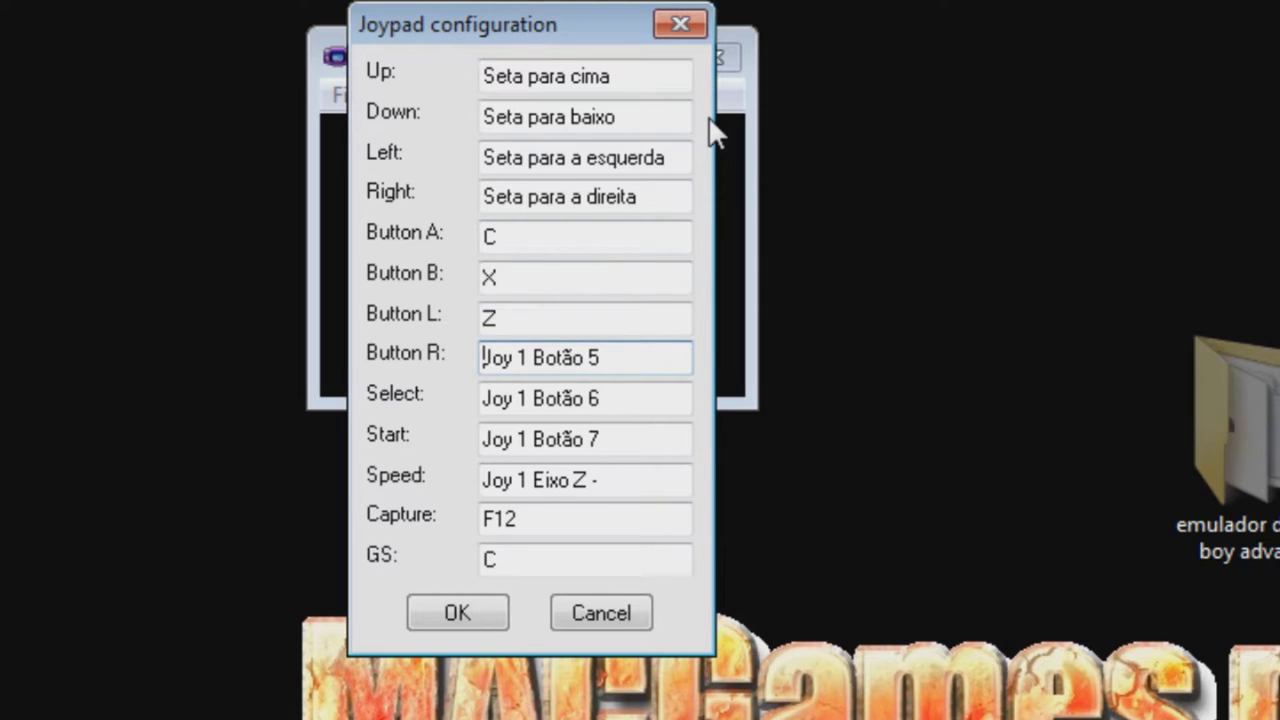
key("v")
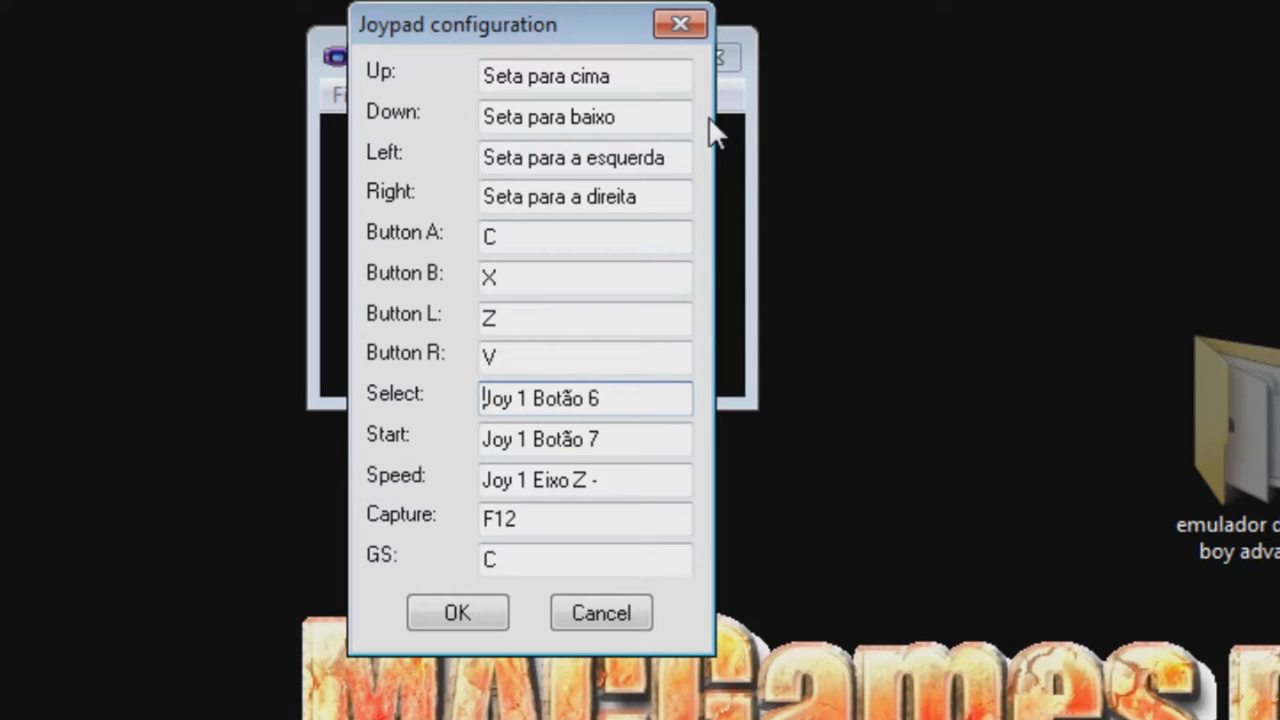
key("space")
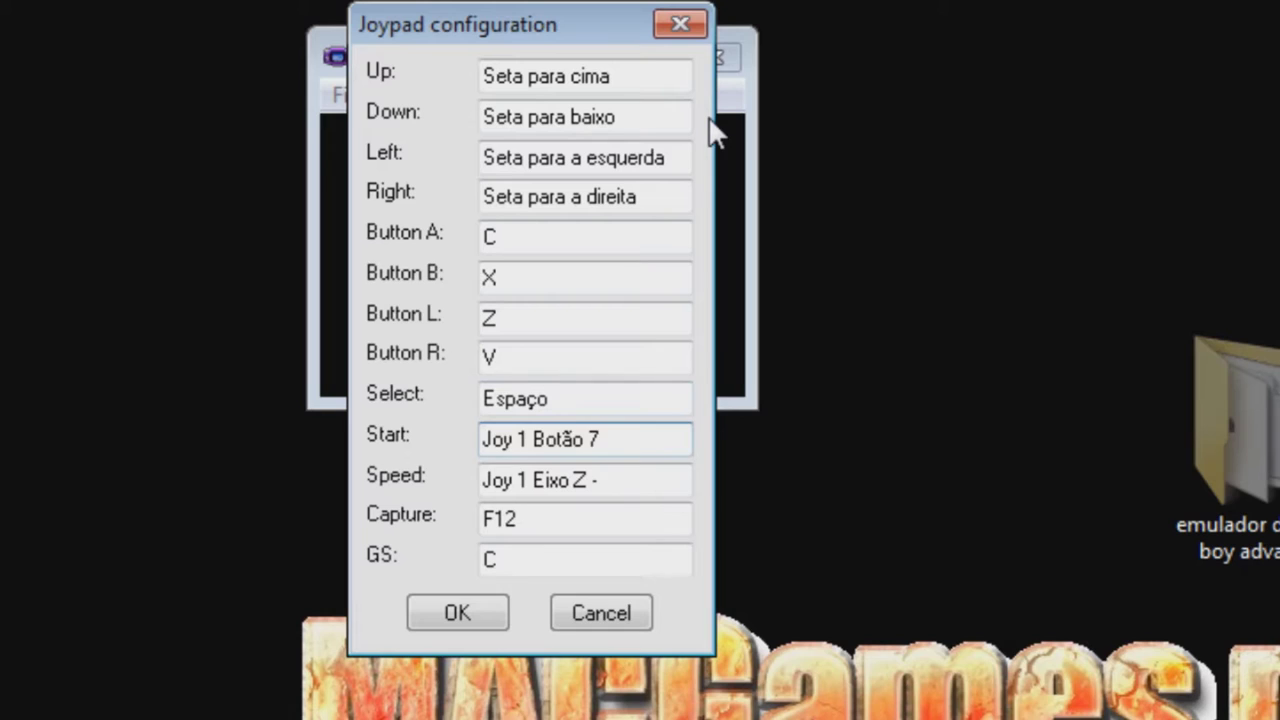
key("Insert")
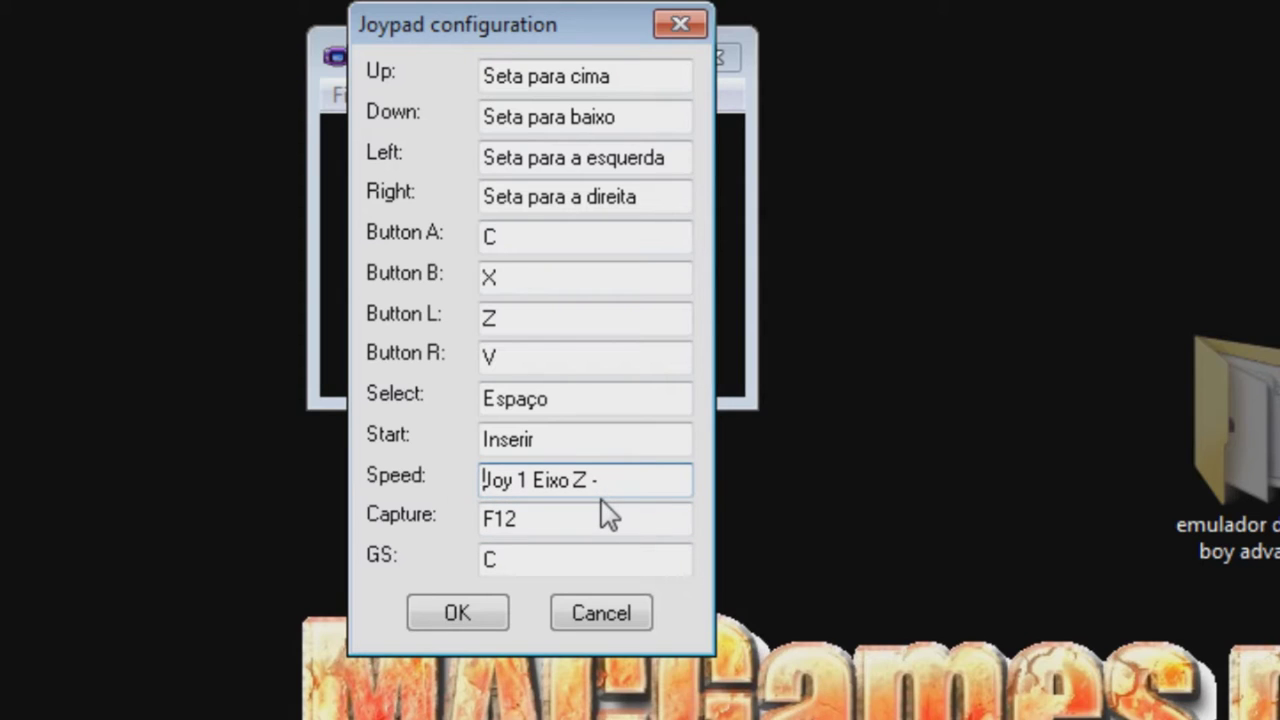
Remap directions to the Joy 1 hat switch, A, B, L, R, Select and Start to Botão 0, 1, 4, 5, 6 and 7, and save.
left_click(549, 77)
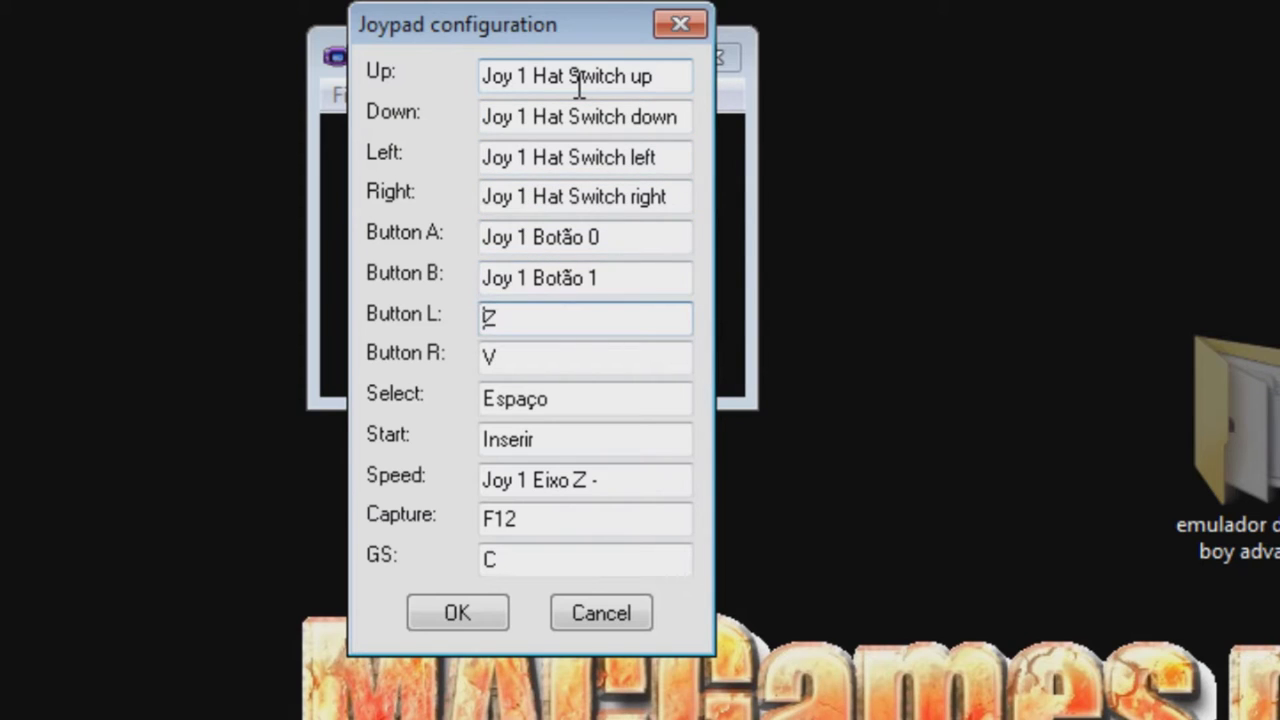
left_click_drag(600, 237, 483, 240)
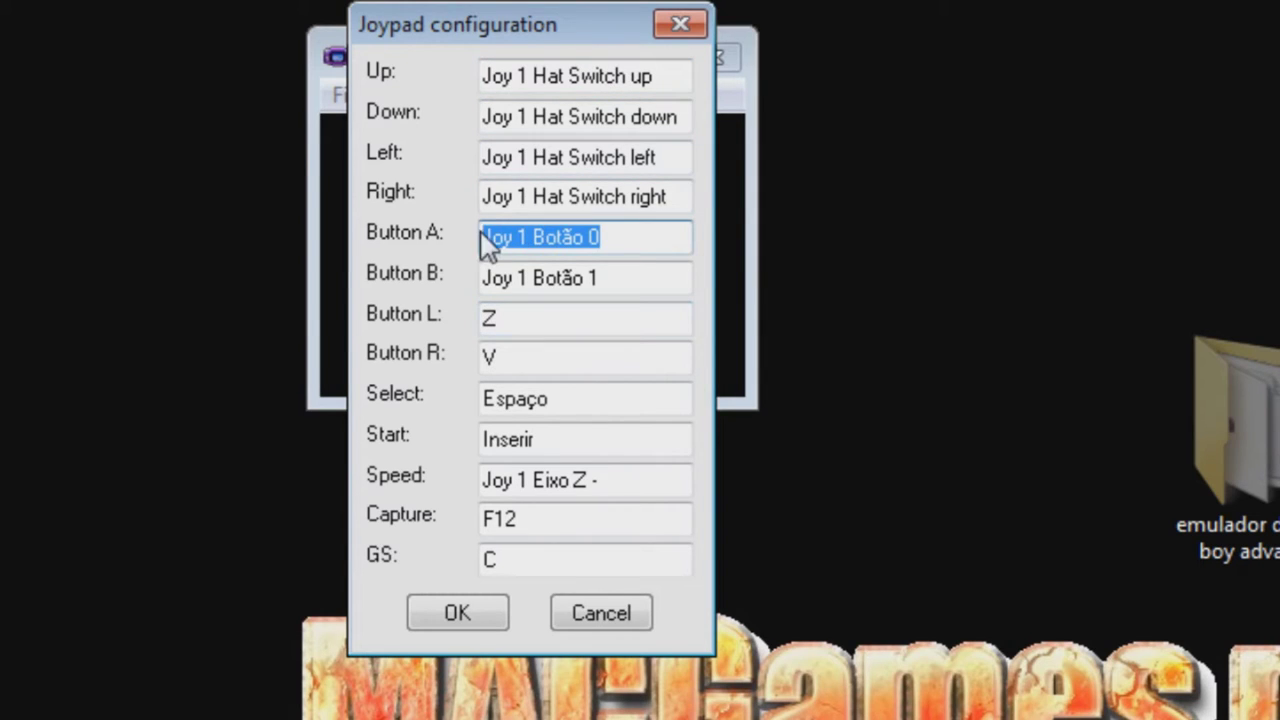
left_click(545, 277)
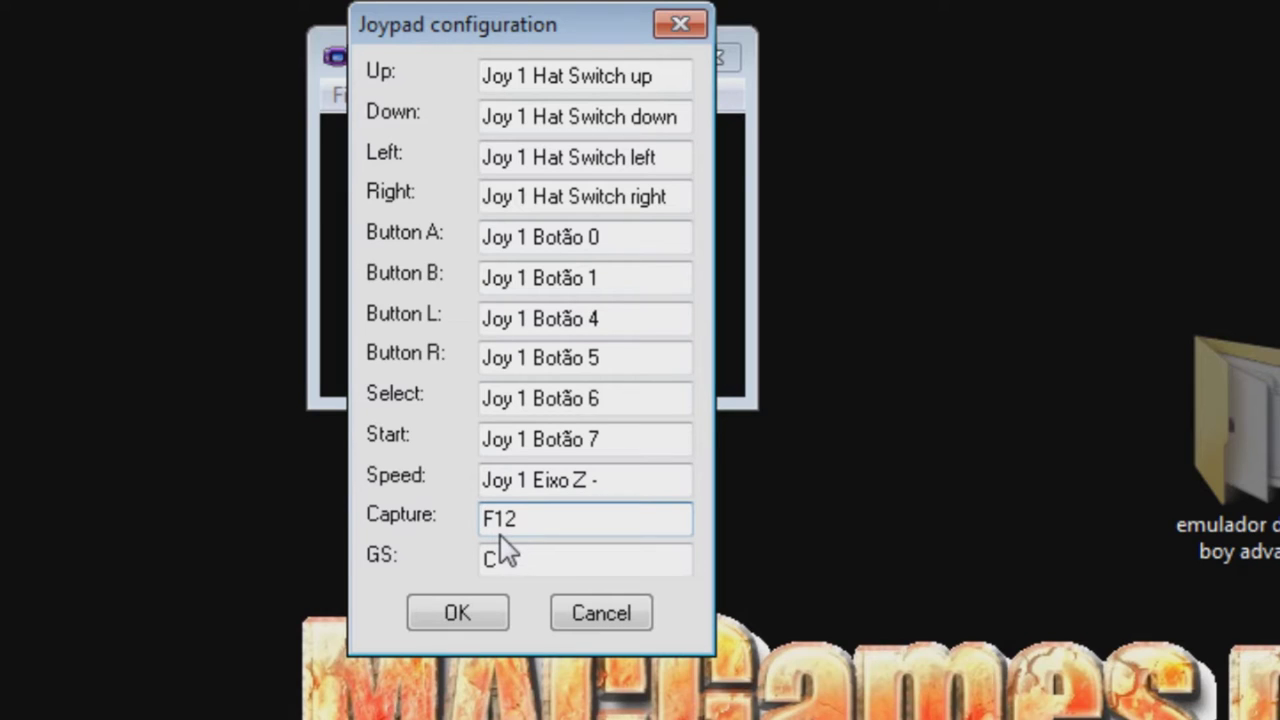
left_click(455, 615)
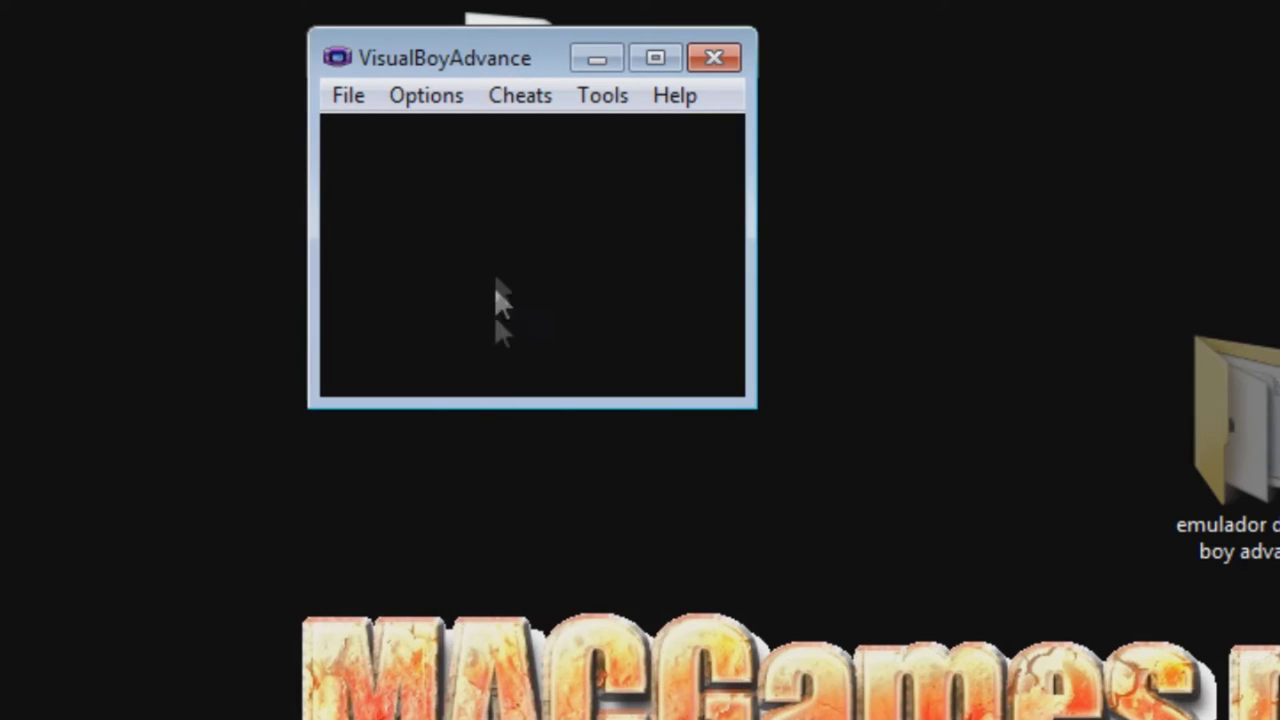
Load the game ROM from the fire red folder and maximize the emulator window.
left_click(529, 110)
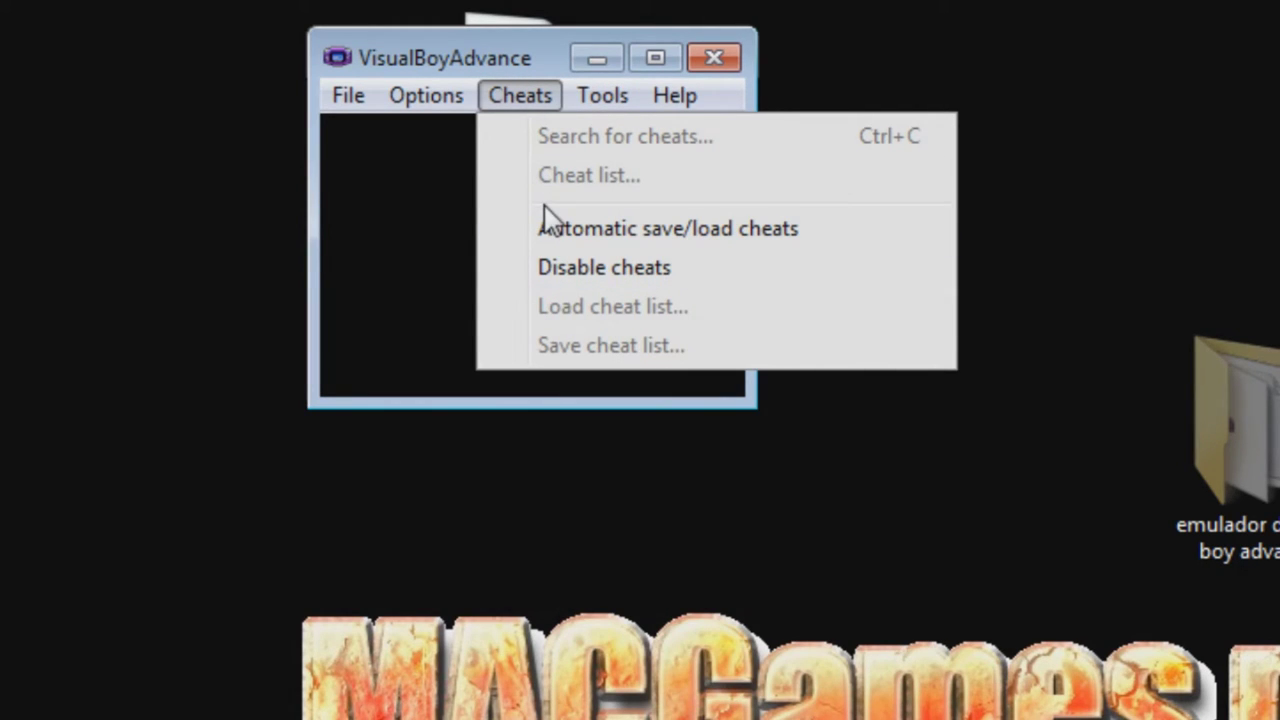
left_click(440, 190)
left_click(370, 95)
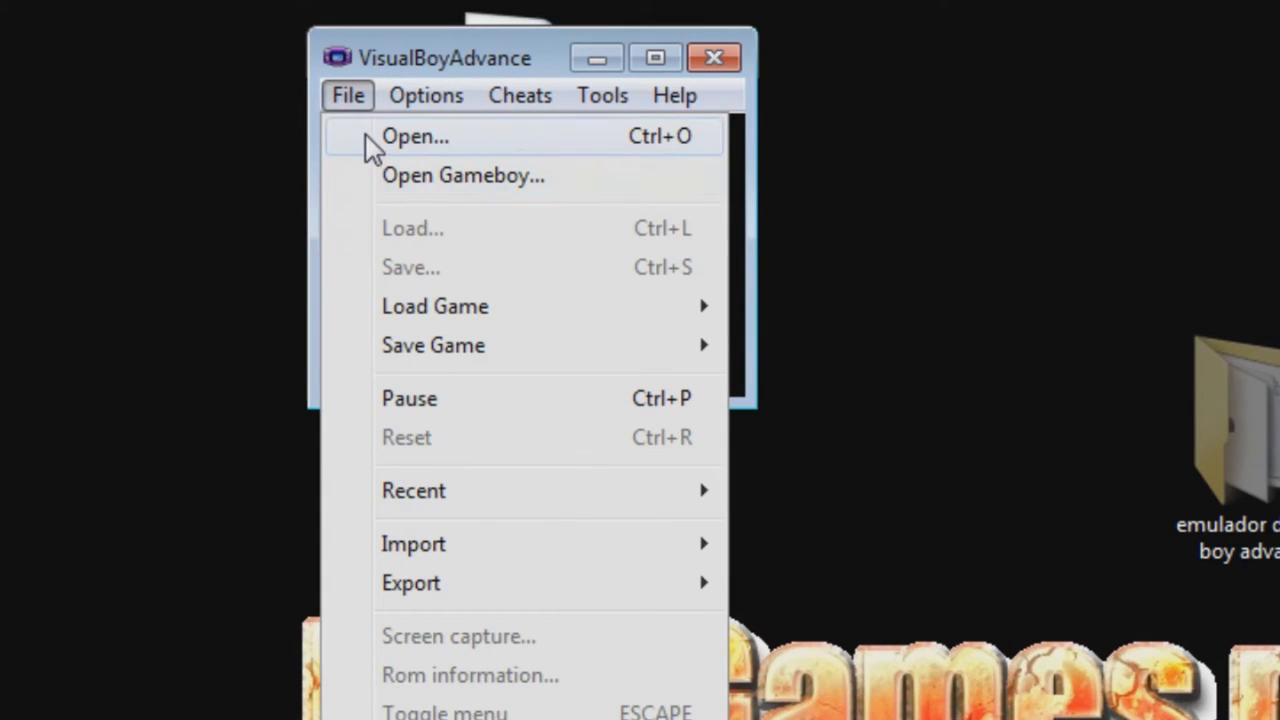
left_click(370, 140)
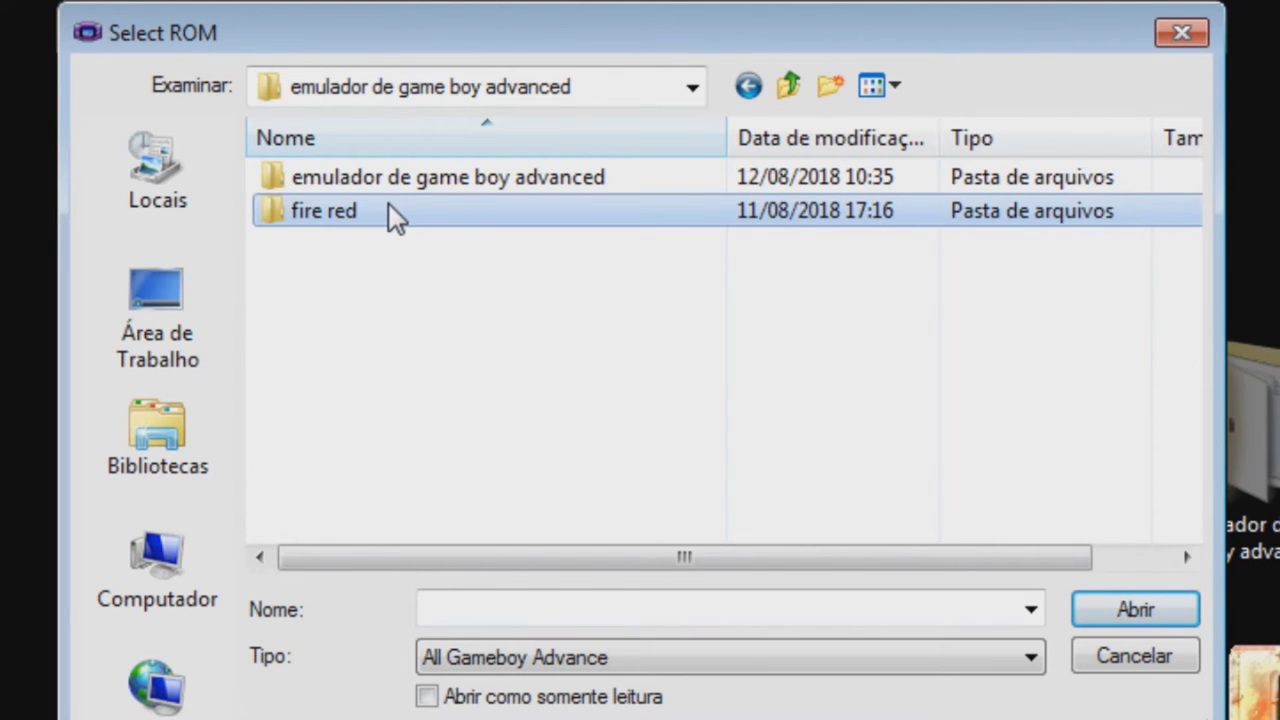
double_click(389, 204)
double_click(373, 188)
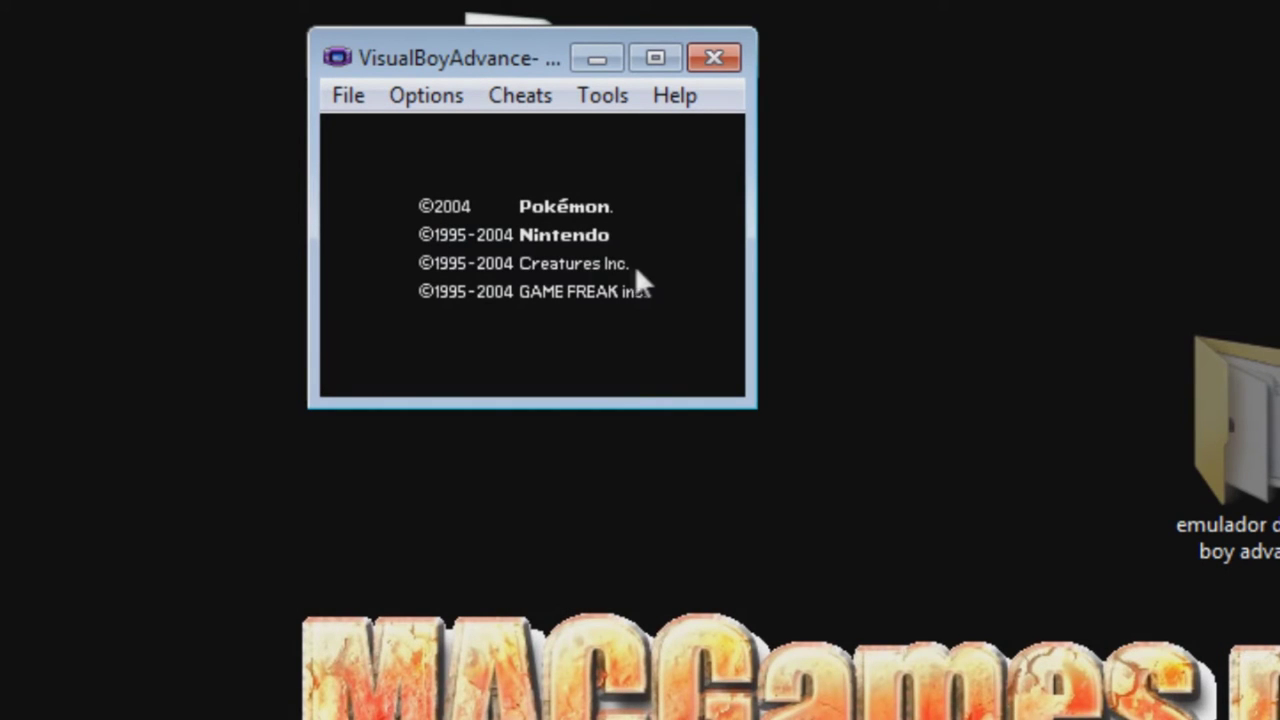
left_click(666, 57)
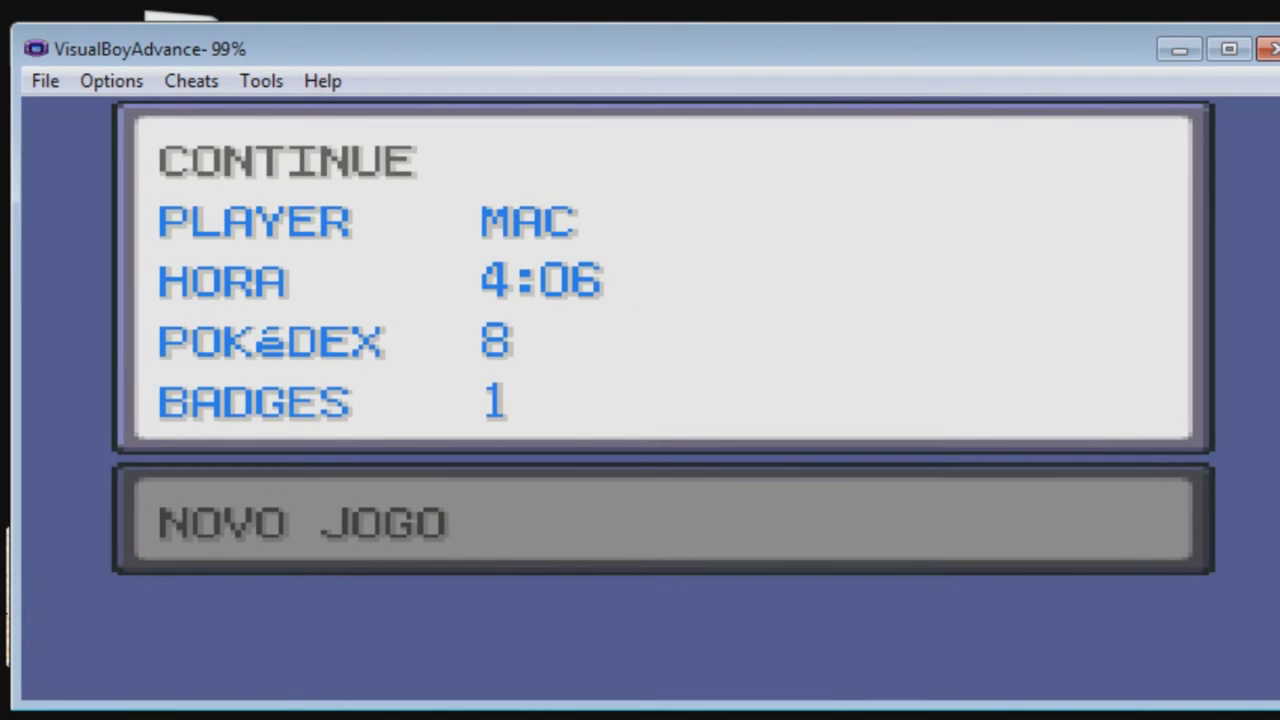
Continue the saved game and walk the character west through the town to Route 4.
key("z")
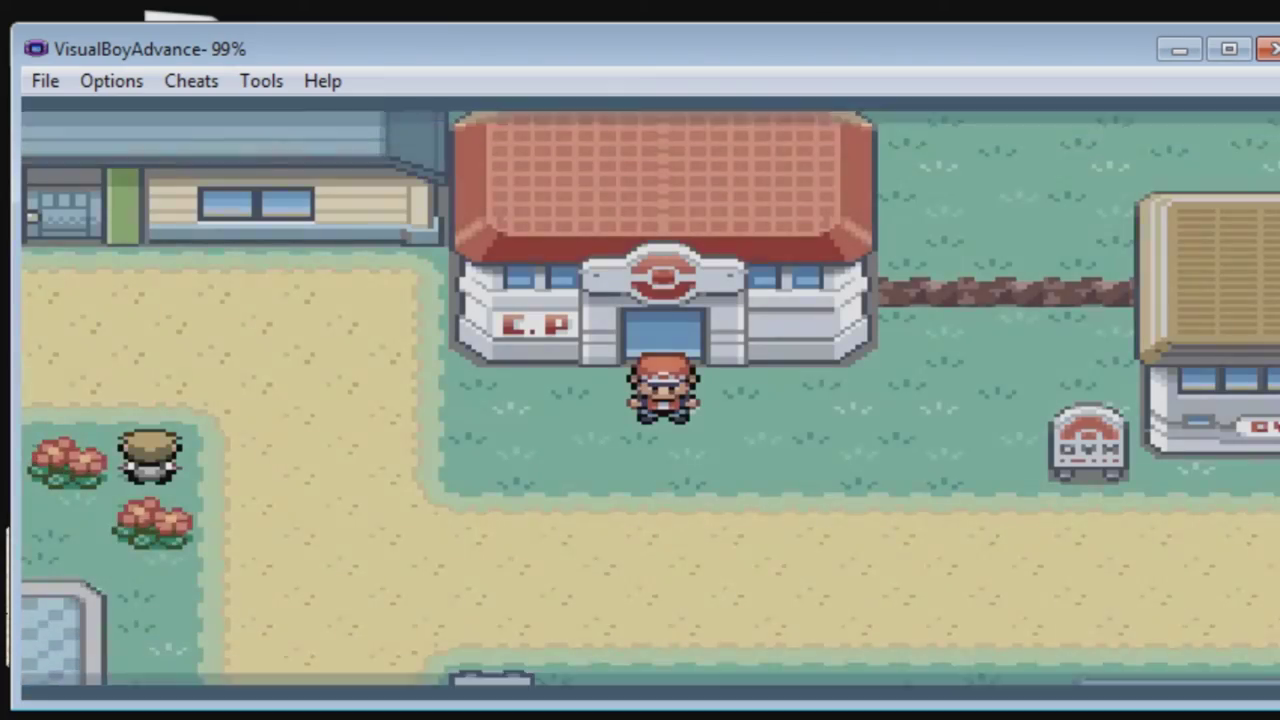
key("Left")
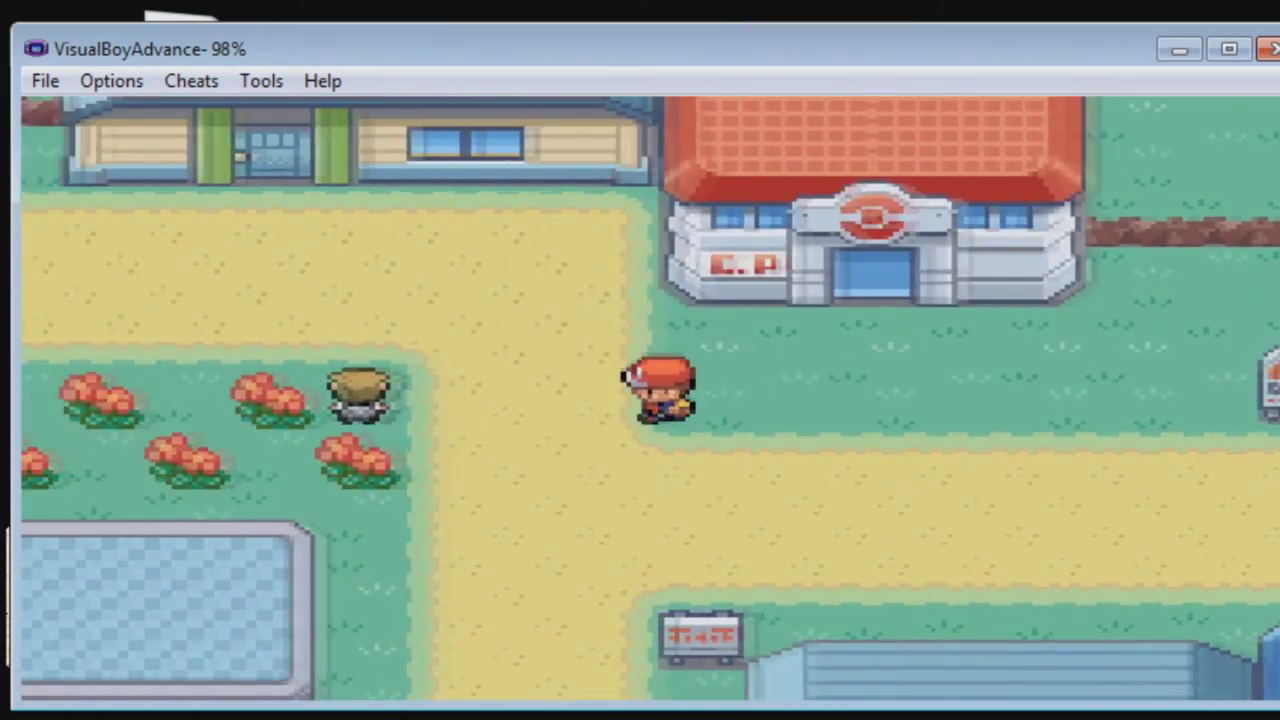
key("Up")
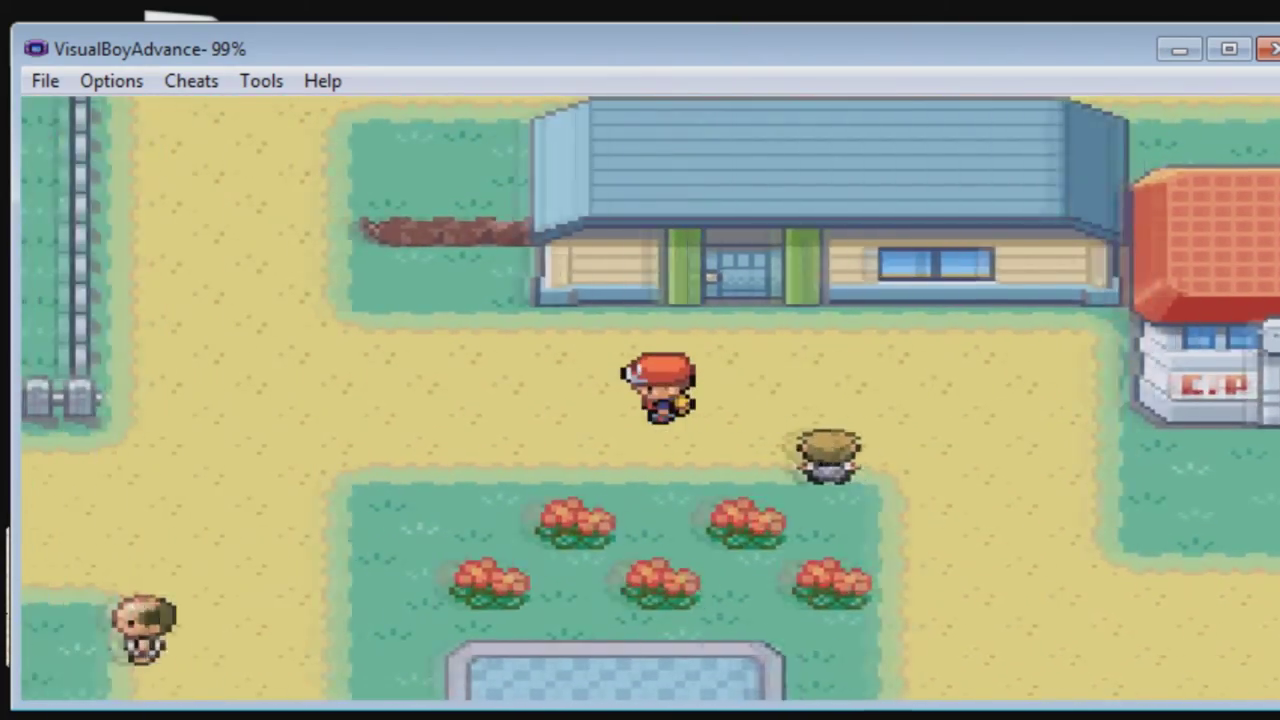
key("Down")
key("Left")
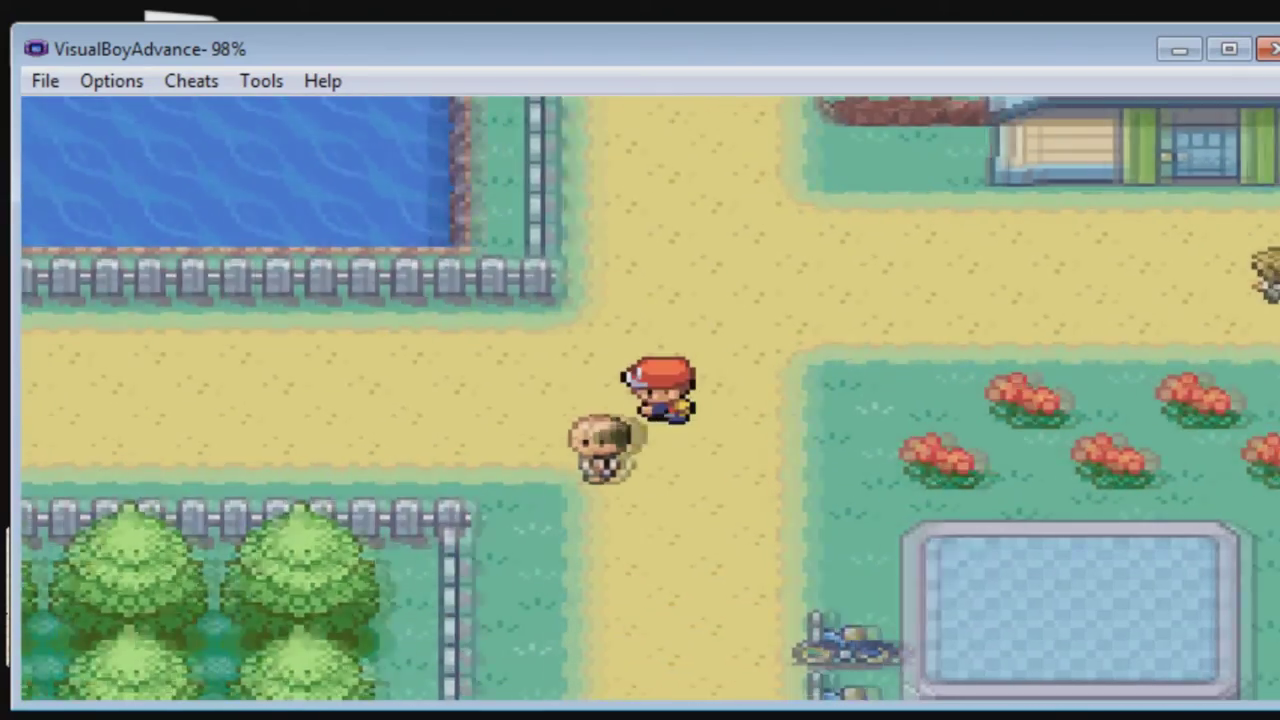
key("Left")
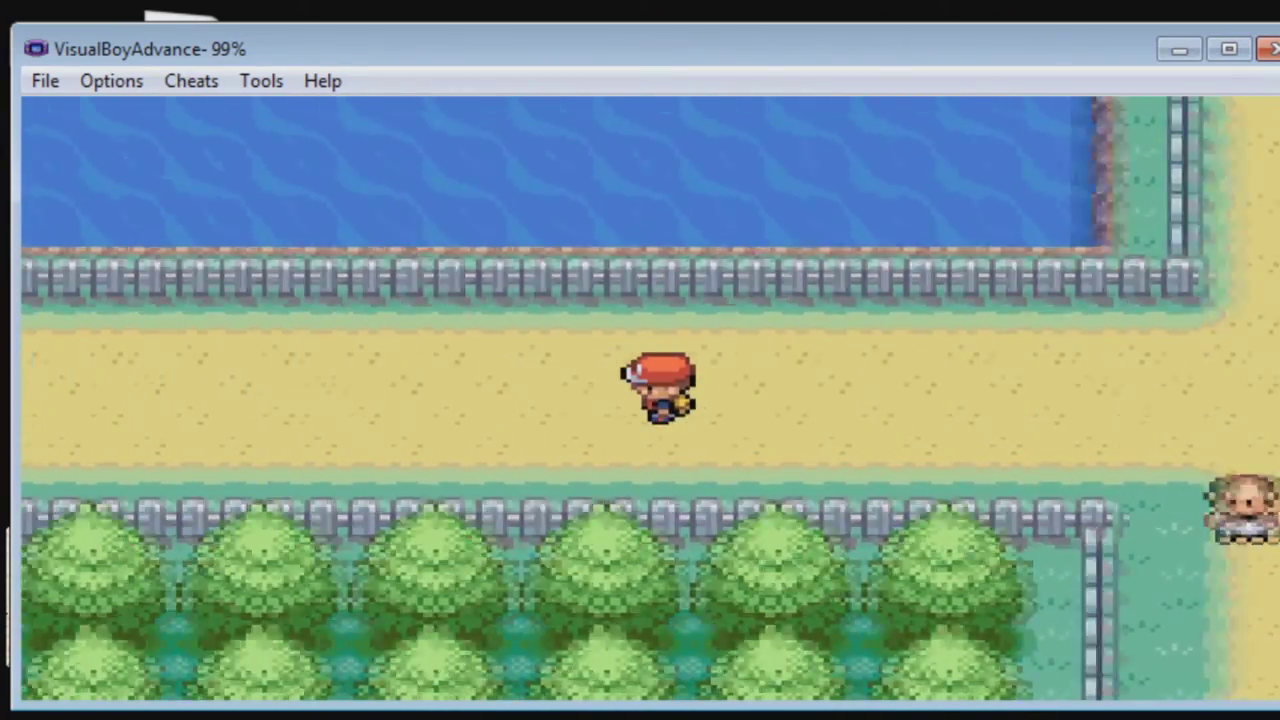
key("Left")
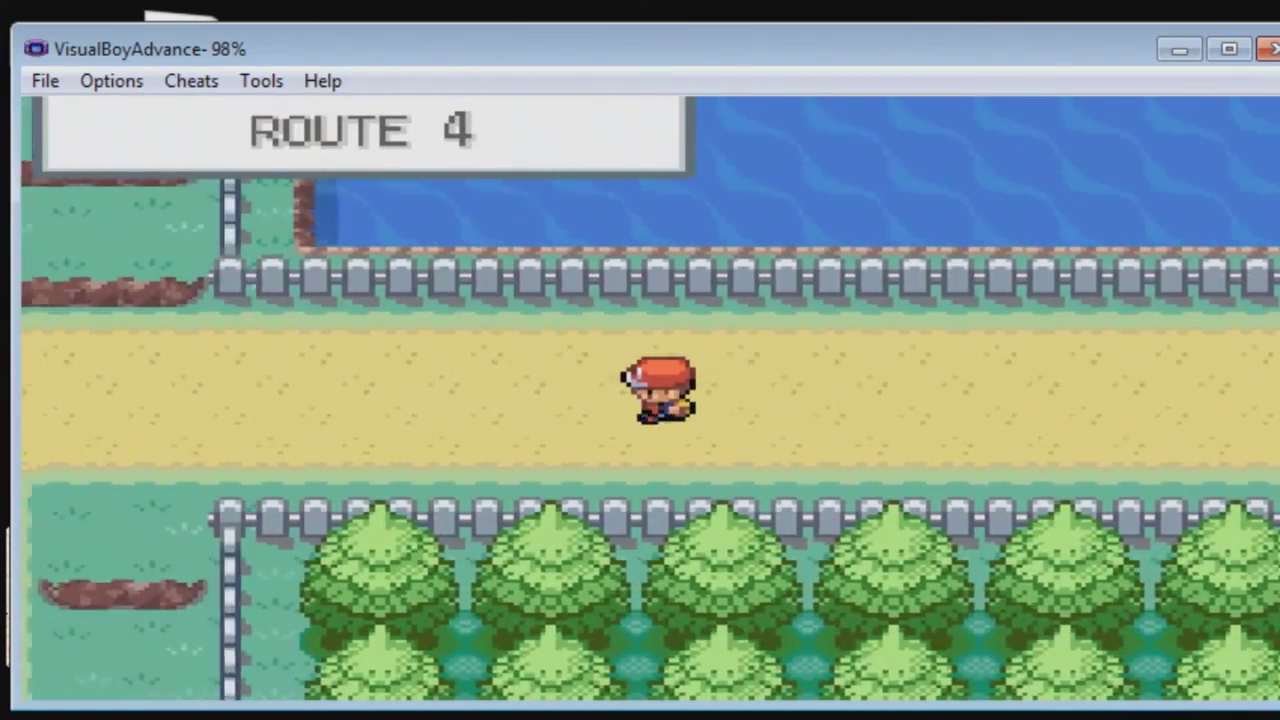
Speed up the emulation and walk the character back east through the town to its eastern edge.
key("space")
key("Right")
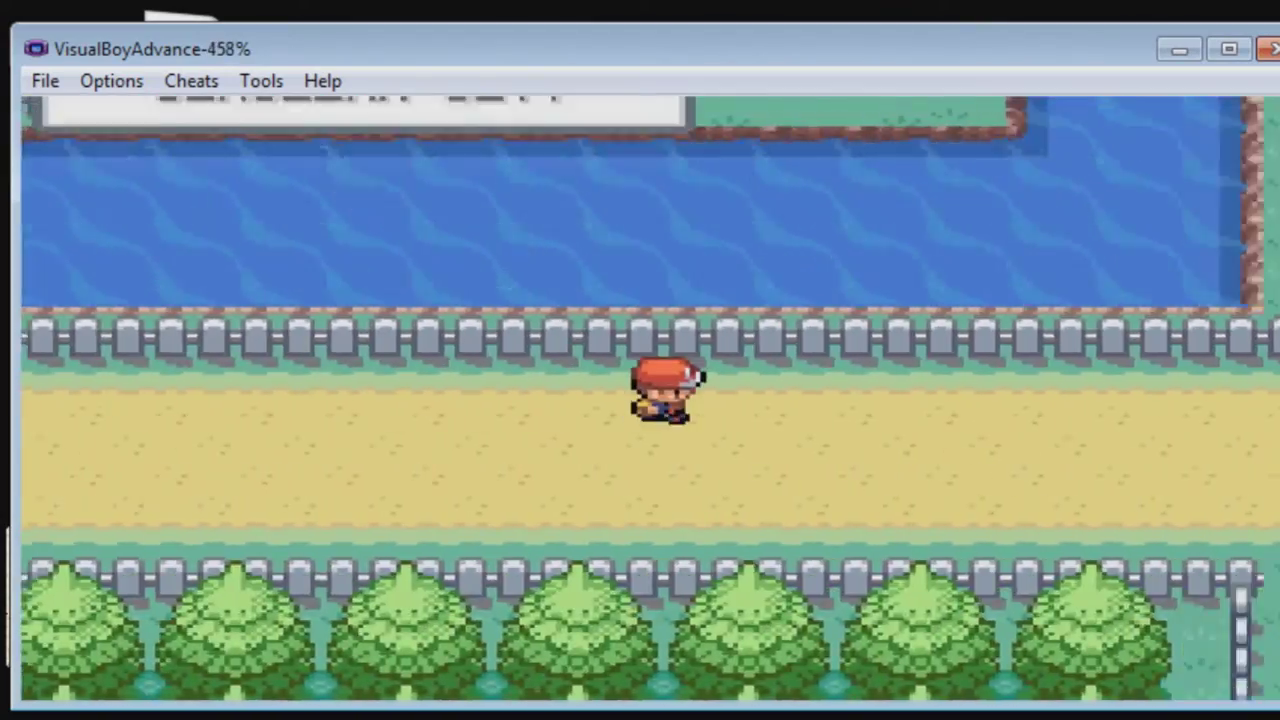
key("Down")
key("Up")
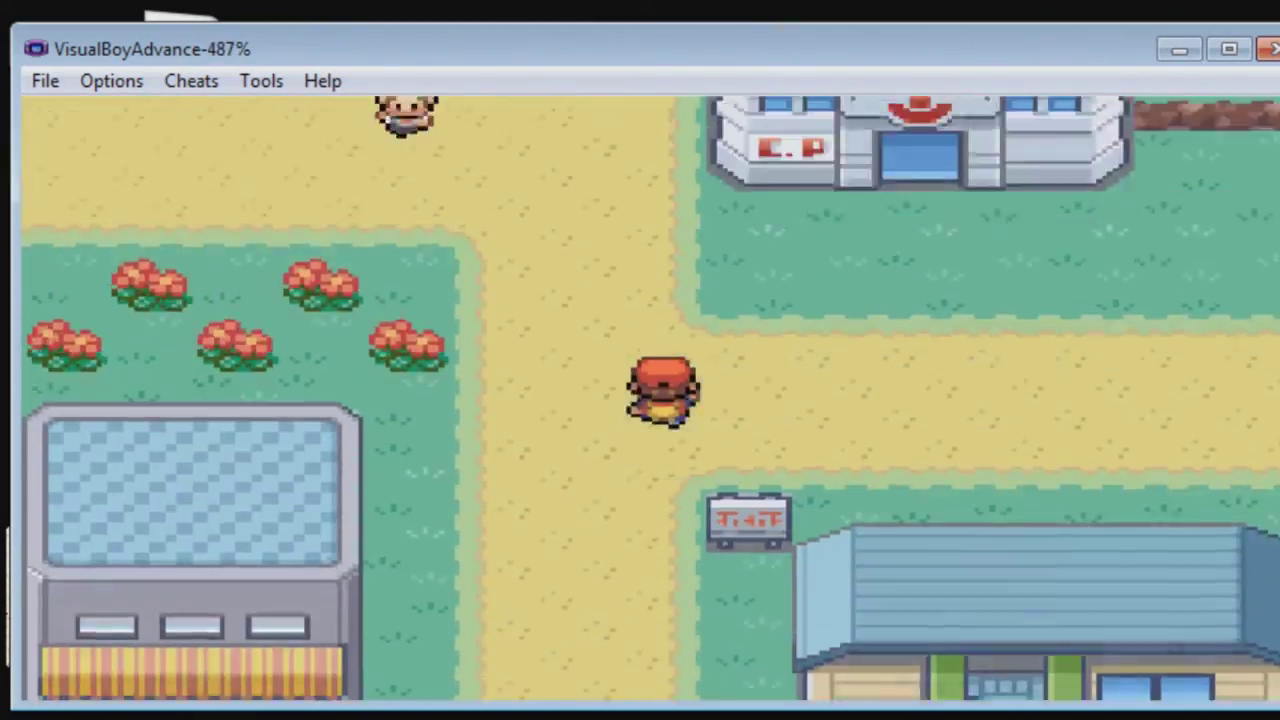
key("Right")
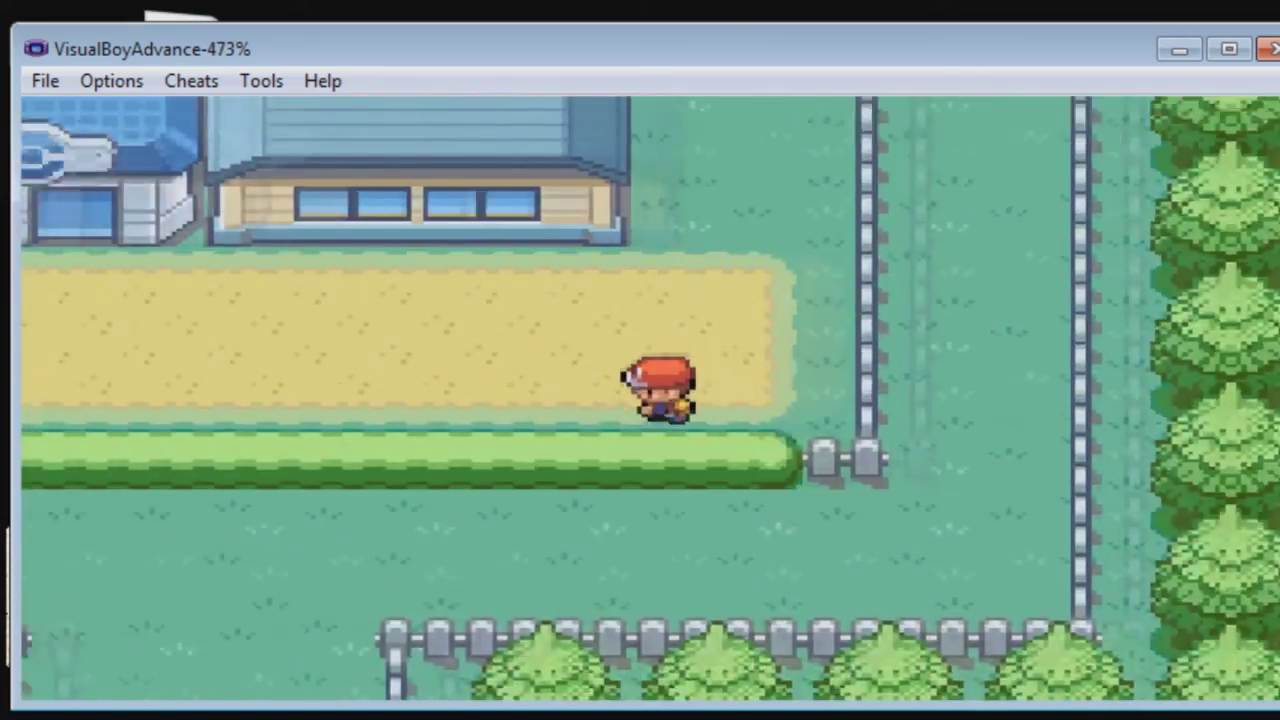